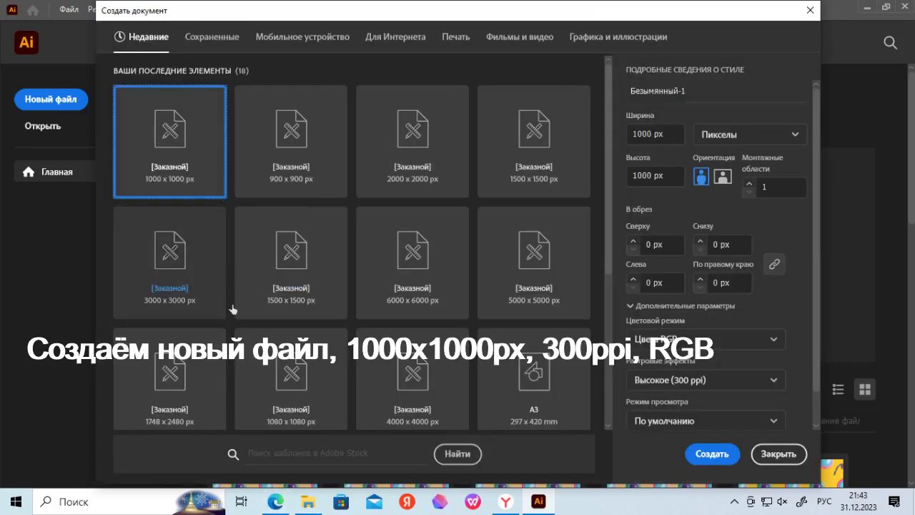
# Create a new 1000 × 1000 px, 300 ppi RGB document from the preset.
pyautogui.click(713, 454)
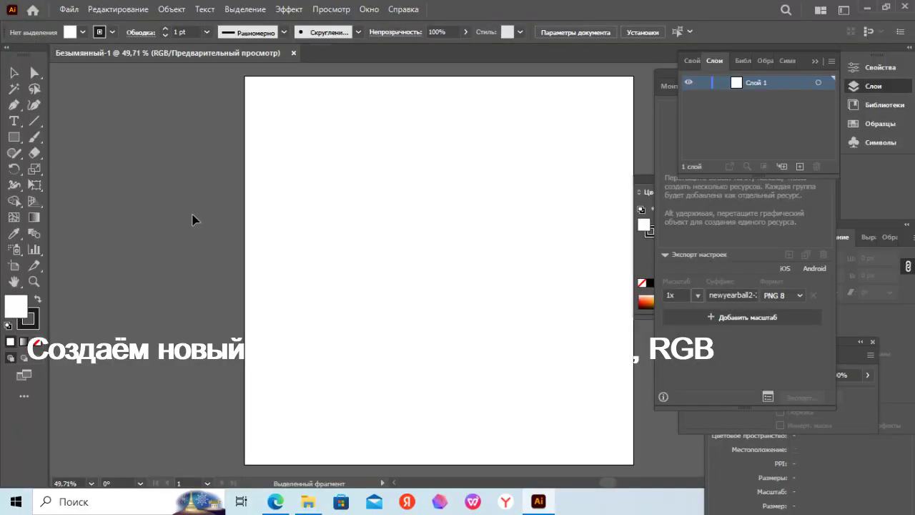
# Select олень1-600, олень2.1-600, веточка1, веточка3 and веточка5 in the олени 600 folder.
pyautogui.click(308, 501)
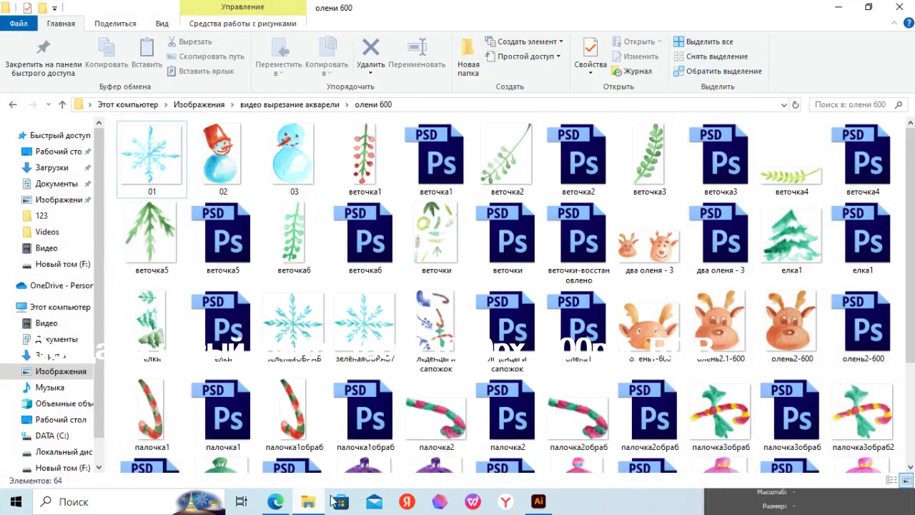
pyautogui.click(708, 337)
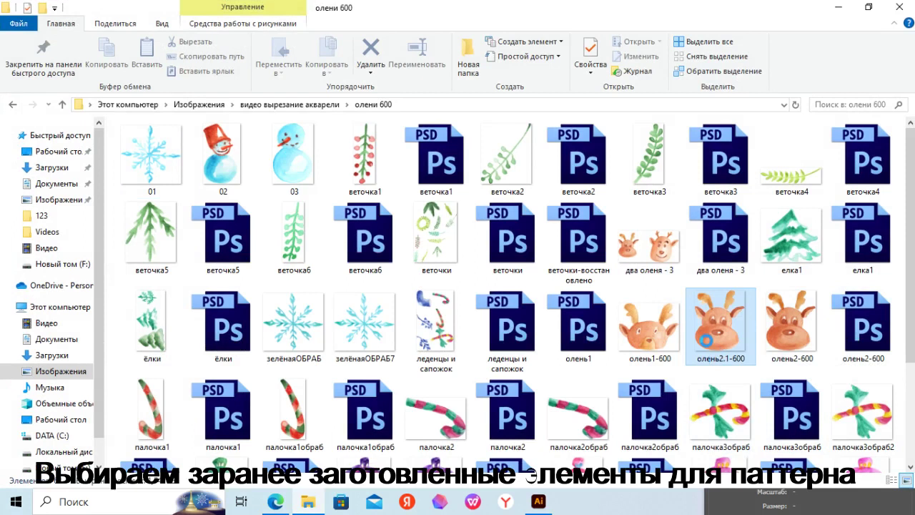
pyautogui.keyDown('ctrl'); pyautogui.click(653, 352); pyautogui.keyUp('ctrl')
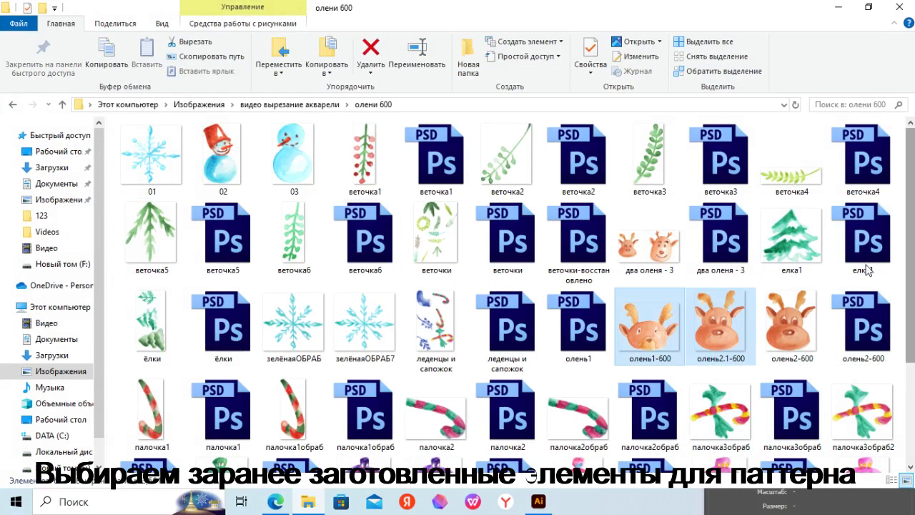
pyautogui.keyDown('ctrl'); pyautogui.click(151, 236); pyautogui.keyUp('ctrl')
pyautogui.keyDown('ctrl'); pyautogui.click(362, 183); pyautogui.keyUp('ctrl')
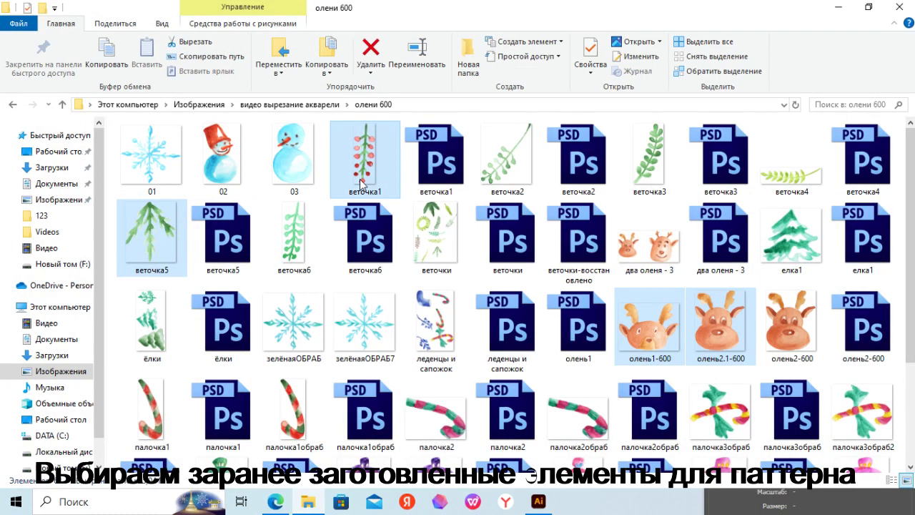
pyautogui.moveTo(650, 157)
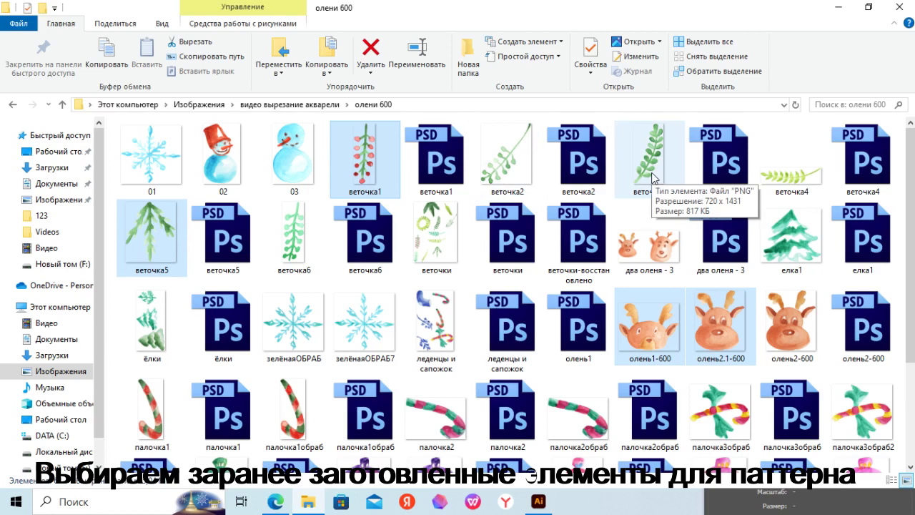
pyautogui.scroll(-1, 908, 163)
pyautogui.scroll(1, 909, 163)
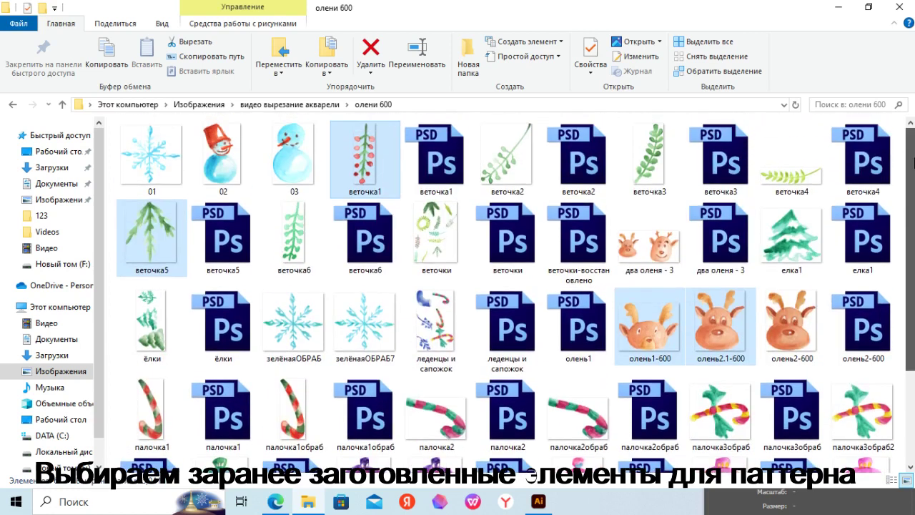
pyautogui.keyDown('ctrl'); pyautogui.click(670, 166); pyautogui.keyUp('ctrl')
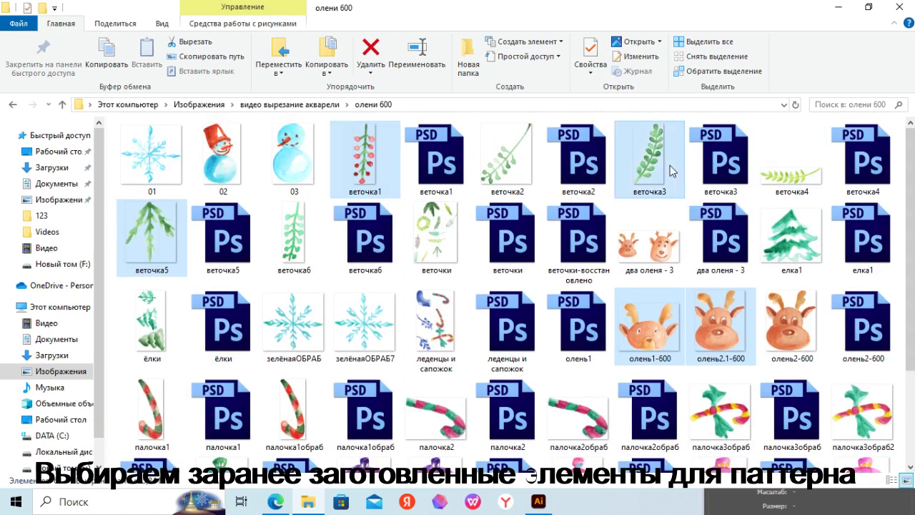
pyautogui.click(869, 6)
# Place the five selected watercolour images on the artboard and embed them in the document.
pyautogui.moveTo(708, 301)
pyautogui.mouseDown()
pyautogui.moveTo(710, 364)
pyautogui.moveTo(708, 300)
pyautogui.moveTo(707, 345)
pyautogui.mouseUp()
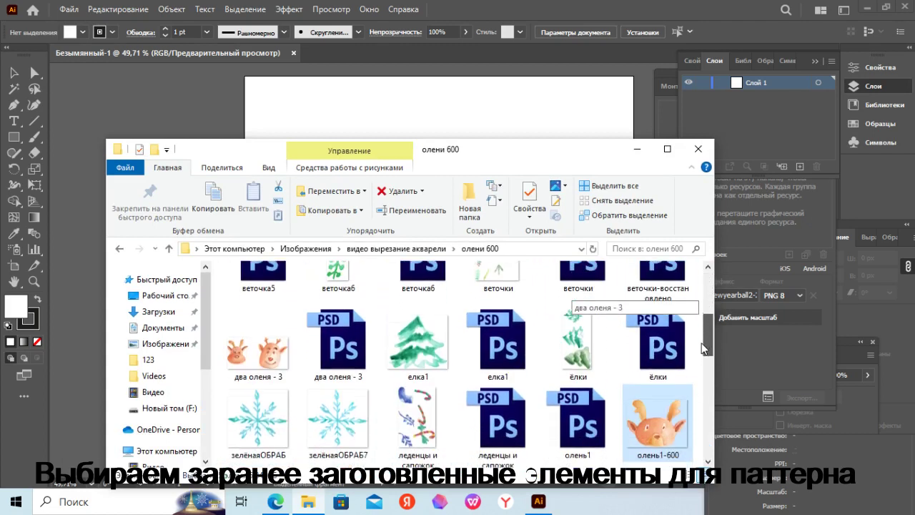
pyautogui.moveTo(658, 401); pyautogui.dragTo(504, 120)
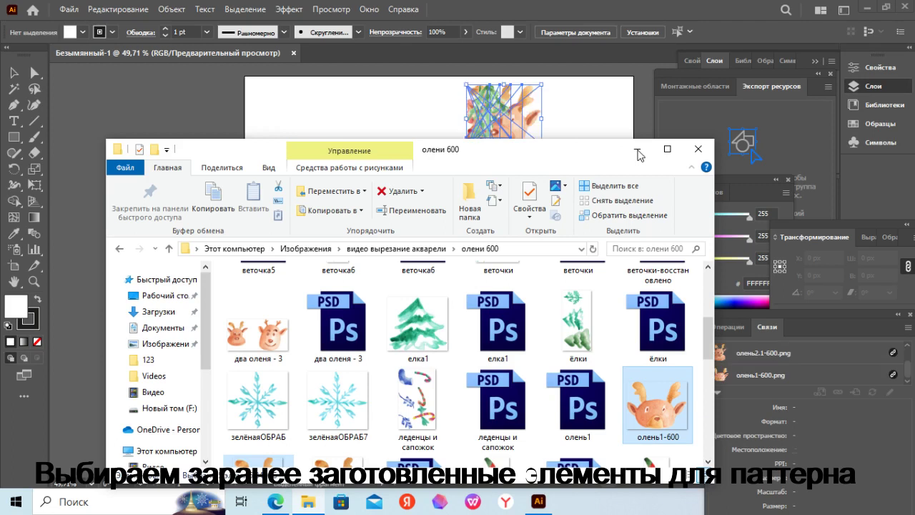
pyautogui.click(639, 154)
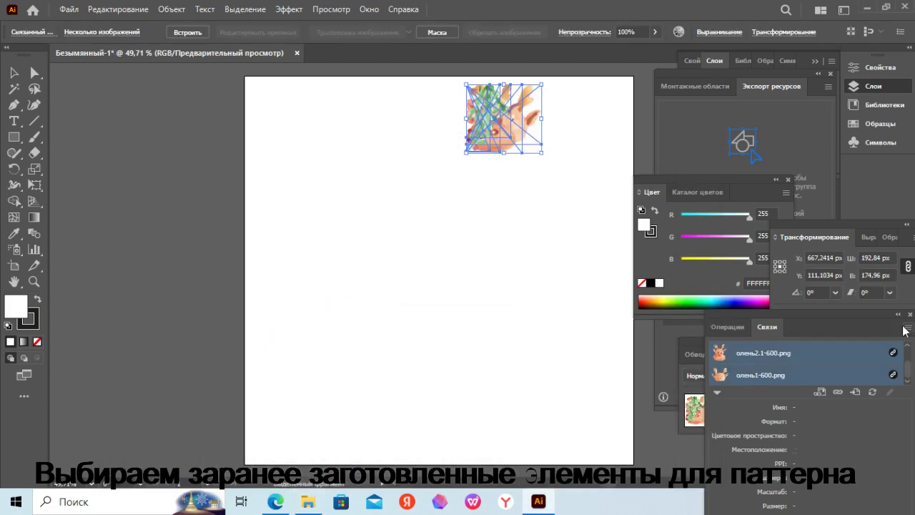
pyautogui.click(906, 328)
pyautogui.click(783, 131)
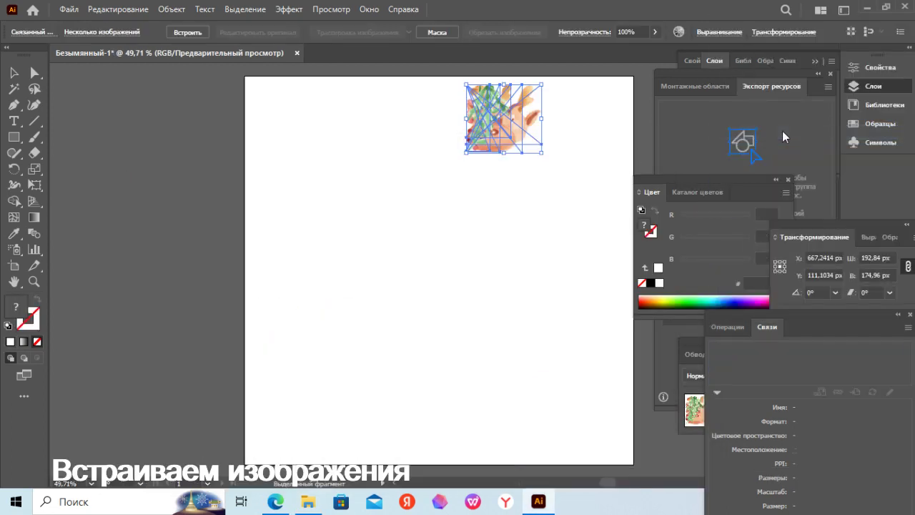
# Drag the two deer heads and three branches out of the stack across the artboard.
pyautogui.moveTo(522, 143); pyautogui.dragTo(468, 264)
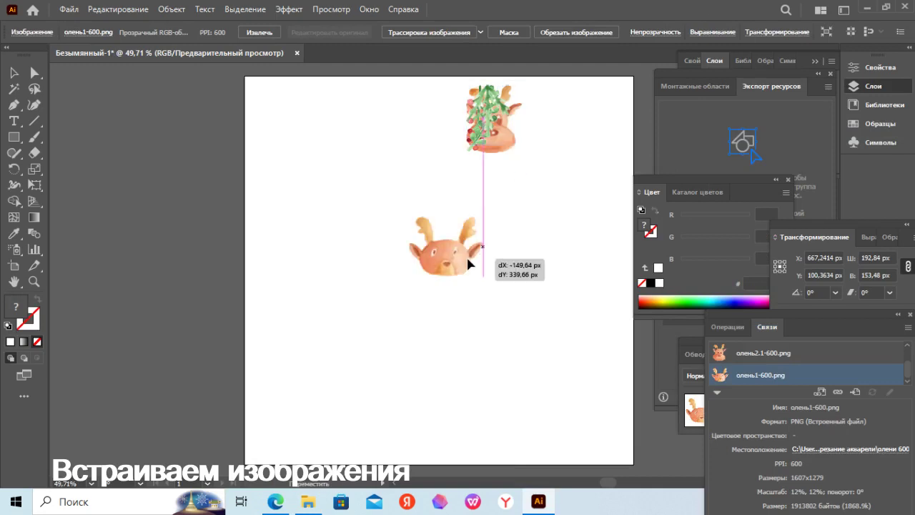
pyautogui.moveTo(494, 132); pyautogui.dragTo(538, 279)
pyautogui.moveTo(479, 122)
pyautogui.mouseDown()
pyautogui.moveTo(408, 183)
pyautogui.moveTo(555, 163)
pyautogui.moveTo(476, 171)
pyautogui.mouseUp()
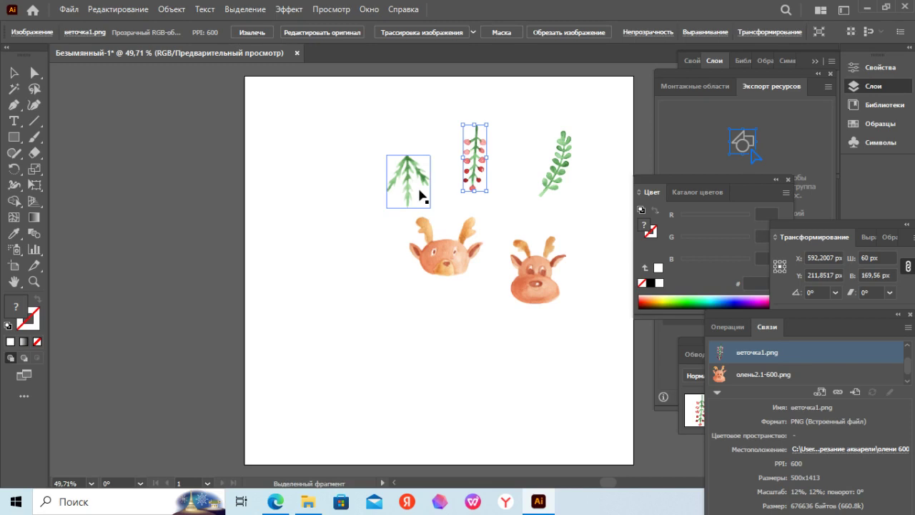
# Select all five images together: both deer heads and the three branches.
pyautogui.click(435, 249)
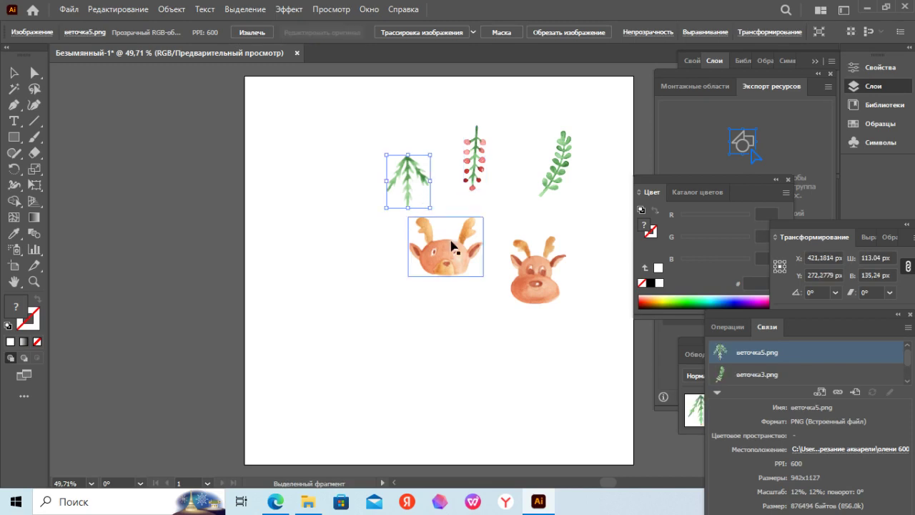
pyautogui.keyDown('shift'); pyautogui.click(409, 184); pyautogui.keyUp('shift')
pyautogui.keyDown('shift'); pyautogui.click(475, 158); pyautogui.keyUp('shift')
pyautogui.keyDown('shift'); pyautogui.click(549, 175); pyautogui.keyUp('shift')
pyautogui.keyDown('shift'); pyautogui.click(536, 268); pyautogui.keyUp('shift')
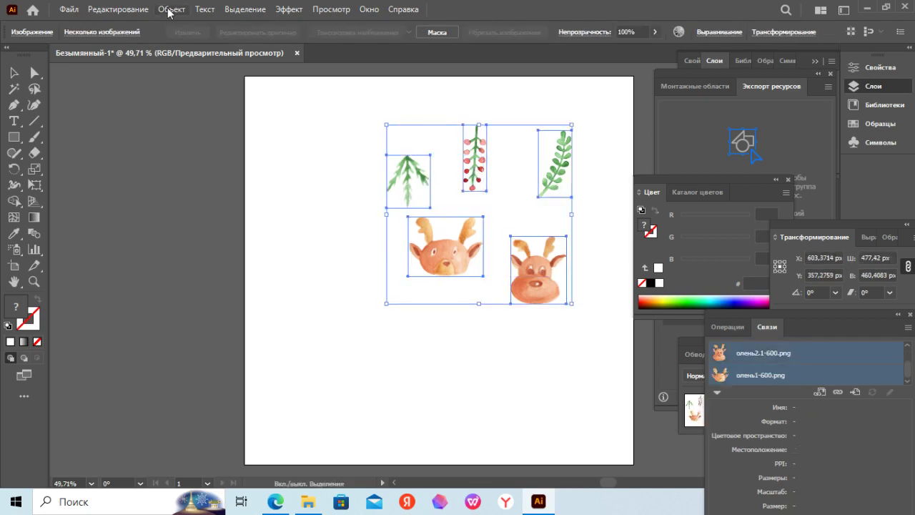
pyautogui.click(171, 10)
# Create Новый узор from the selection with tile width and height of 500 px.
pyautogui.click(456, 368)
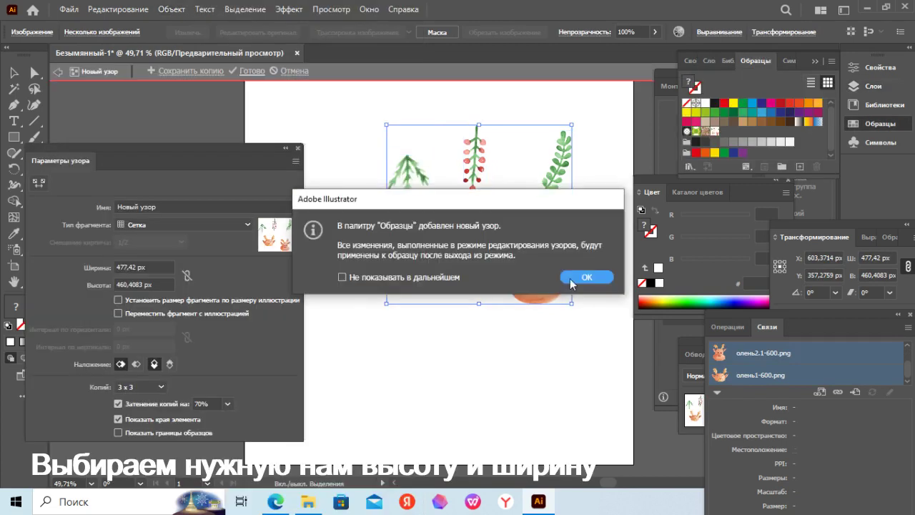
pyautogui.click(571, 278)
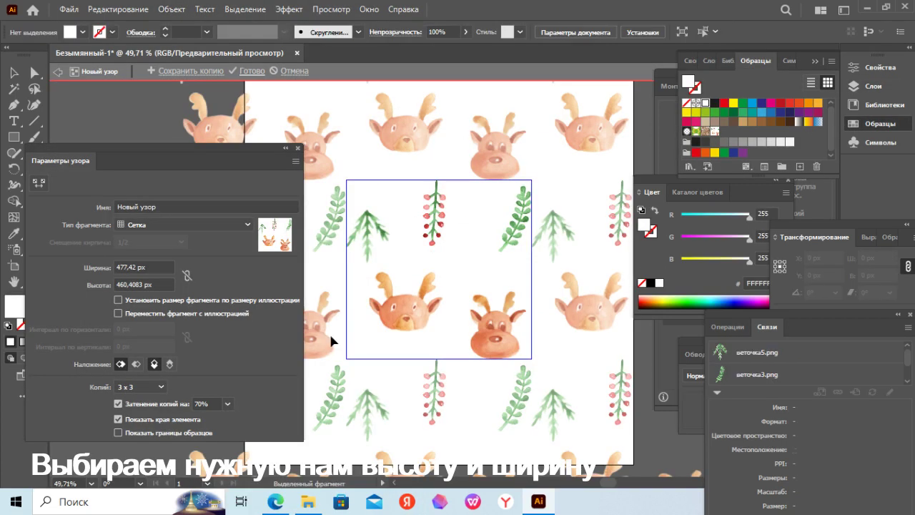
pyautogui.click(136, 267)
pyautogui.write('500')
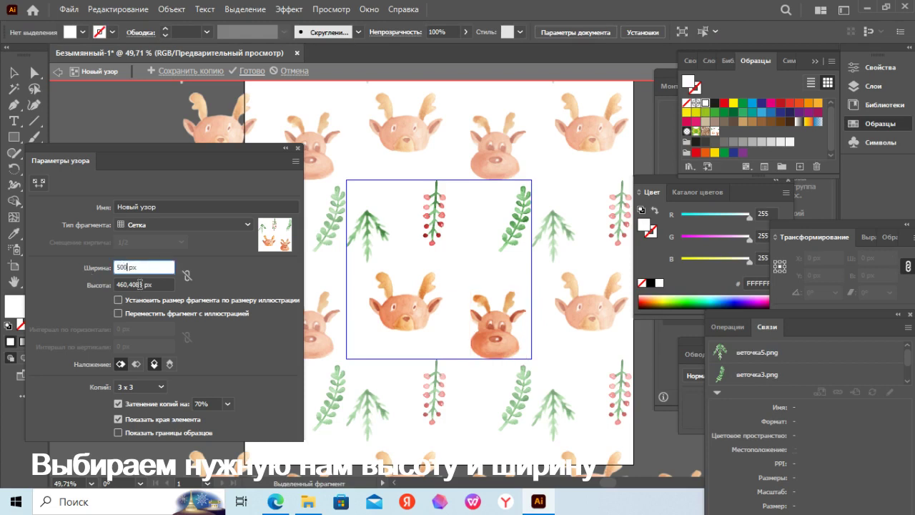
pyautogui.press('Tab')
pyautogui.write('500')
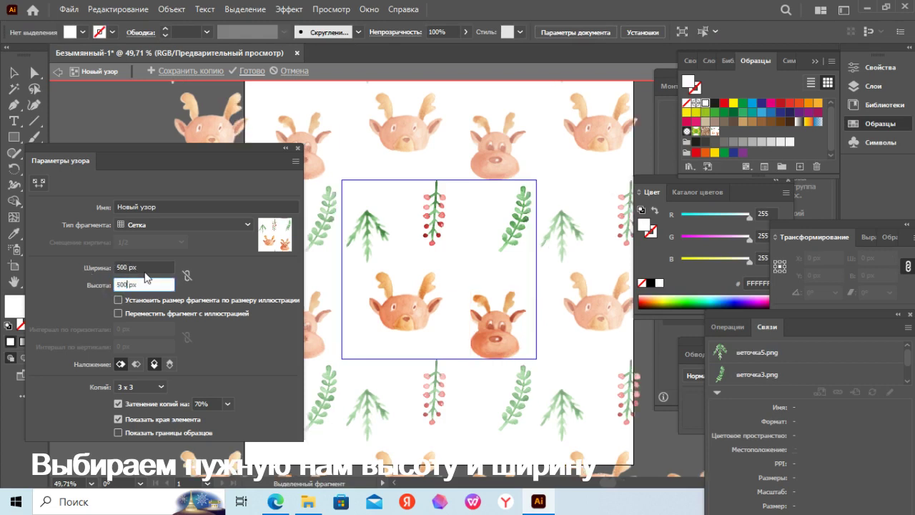
pyautogui.press('Return')
pyautogui.moveTo(503, 346); pyautogui.dragTo(501, 373)
# Shift the left deer head across the left edge, tilt the leaf branch ~33°, place the fir sprig low.
pyautogui.moveTo(408, 313); pyautogui.dragTo(353, 302)
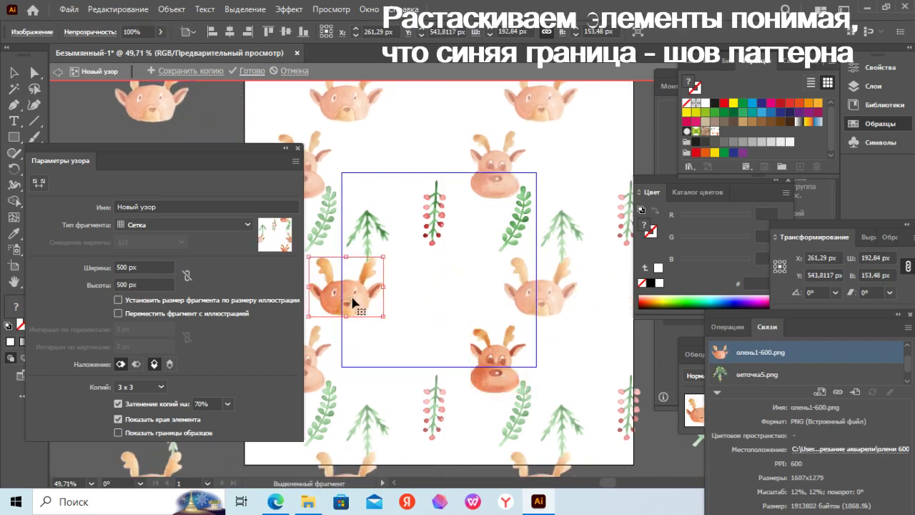
pyautogui.click(429, 227)
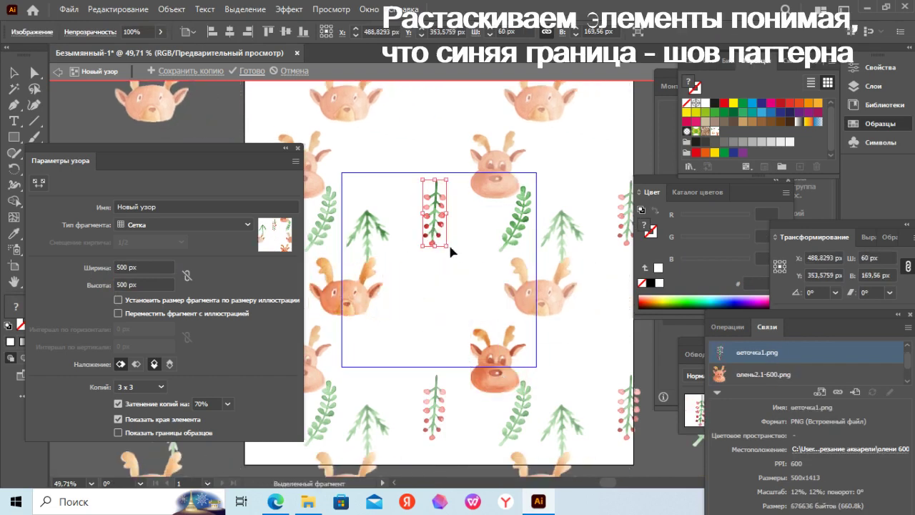
pyautogui.moveTo(452, 252); pyautogui.dragTo(388, 261)
pyautogui.hotkey('ctrl', 'z')
pyautogui.moveTo(512, 243); pyautogui.dragTo(449, 291)
pyautogui.moveTo(488, 258); pyautogui.dragTo(527, 228)
pyautogui.moveTo(372, 247)
pyautogui.mouseDown()
pyautogui.moveTo(435, 368)
pyautogui.moveTo(429, 361)
pyautogui.mouseUp()
# Move the berry sprig across the top edge and delete the extra deer head from the centre.
pyautogui.moveTo(433, 233); pyautogui.dragTo(406, 255)
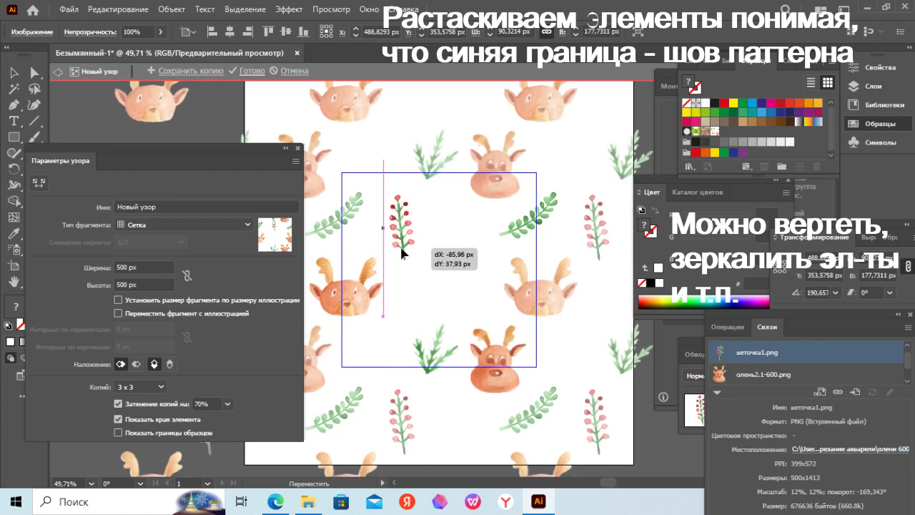
pyautogui.moveTo(406, 255); pyautogui.dragTo(397, 251)
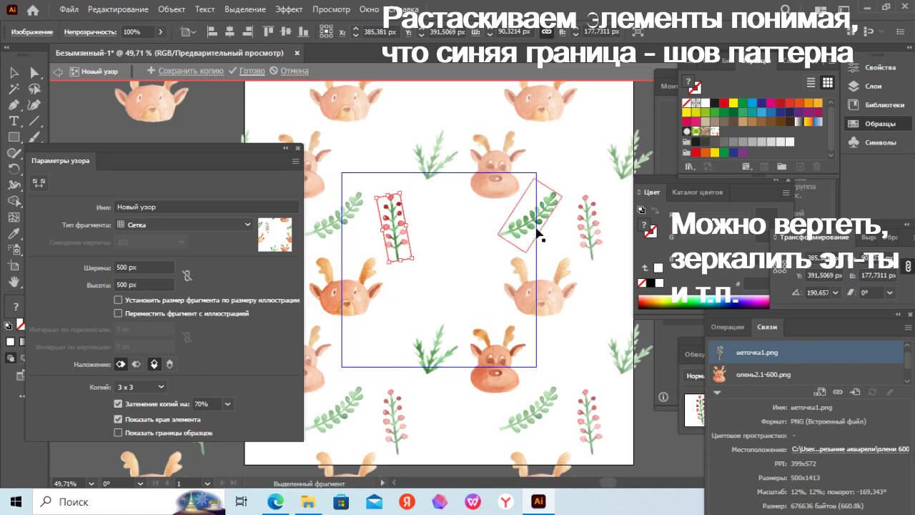
pyautogui.moveTo(398, 244)
pyautogui.mouseDown()
pyautogui.moveTo(381, 195)
pyautogui.moveTo(405, 224)
pyautogui.moveTo(422, 214)
pyautogui.mouseUp()
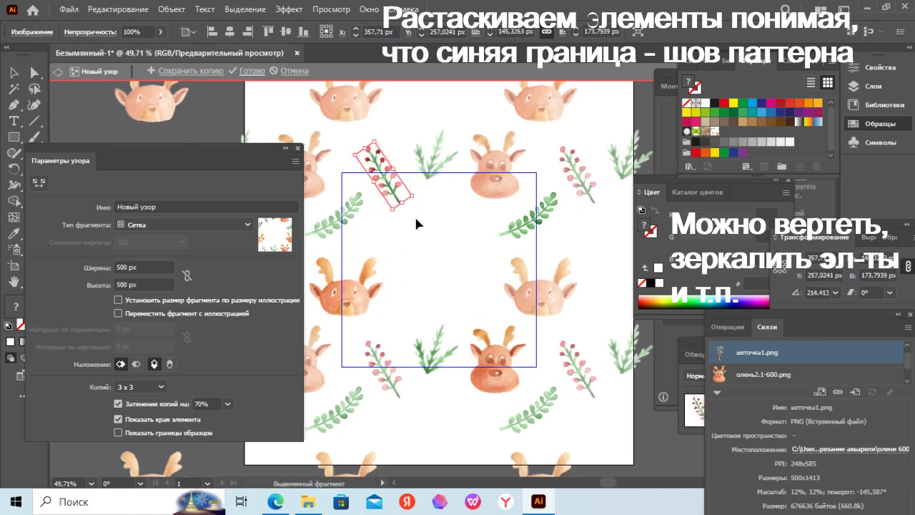
pyautogui.click(438, 355)
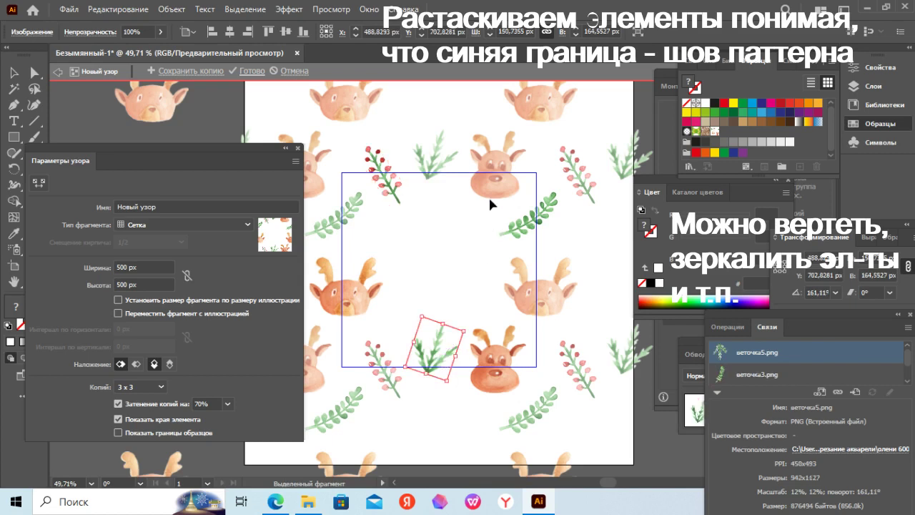
pyautogui.click(365, 305)
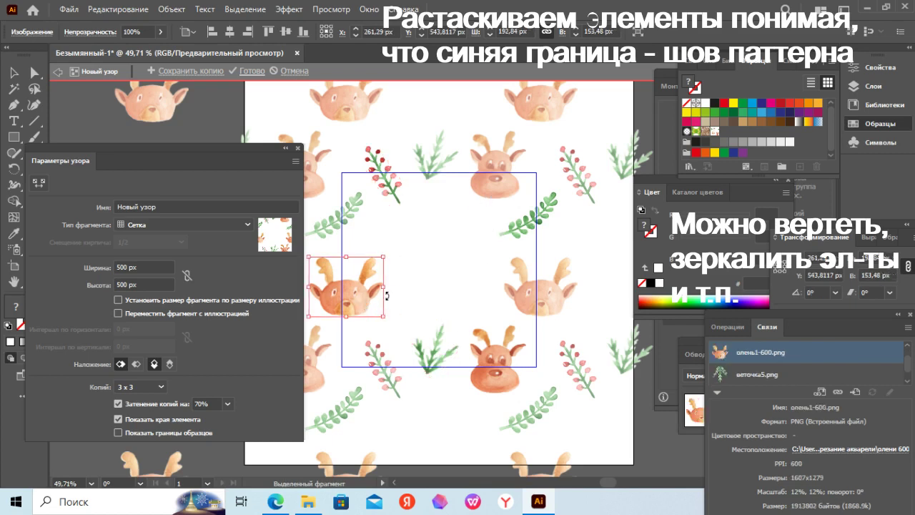
pyautogui.moveTo(387, 295)
pyautogui.mouseDown()
pyautogui.moveTo(427, 269)
pyautogui.moveTo(421, 233)
pyautogui.moveTo(440, 256)
pyautogui.moveTo(448, 248)
pyautogui.mouseUp()
pyautogui.press('Delete')
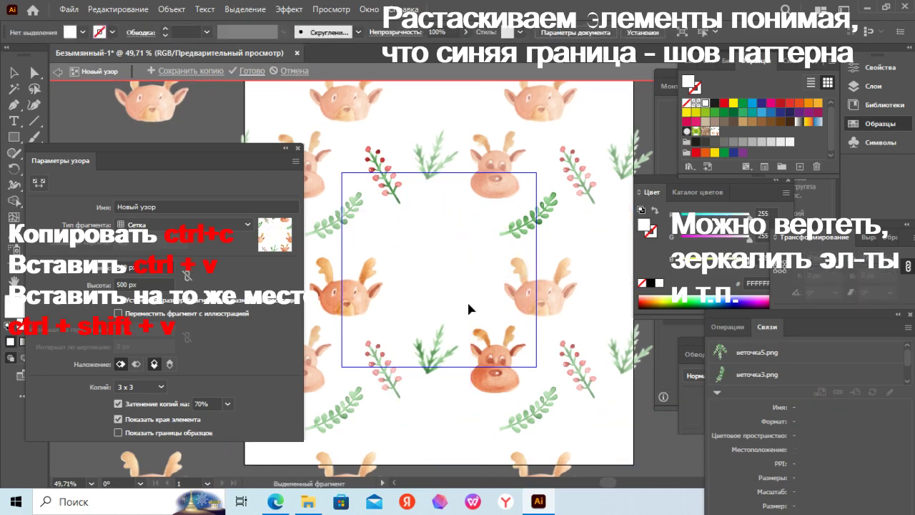
# Drag the палочка1обраб candy-cane image from the олени 600 folder into the pattern tile.
pyautogui.click(308, 502)
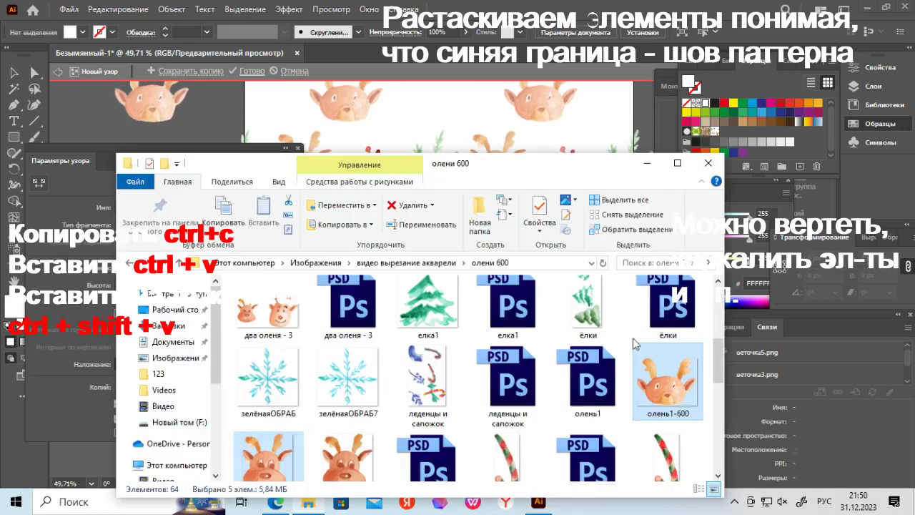
pyautogui.click(734, 501)
pyautogui.click(721, 374)
pyautogui.scroll(-2, 721, 374)
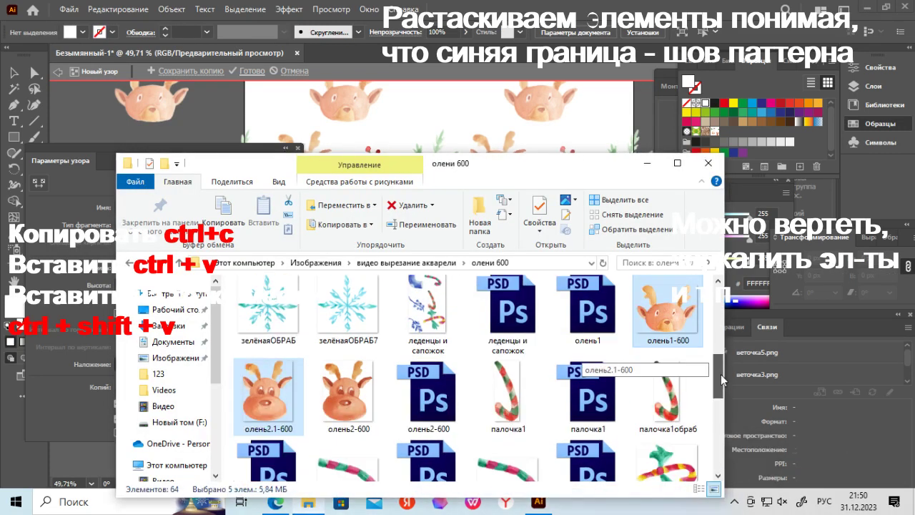
pyautogui.scroll(-1, 721, 376)
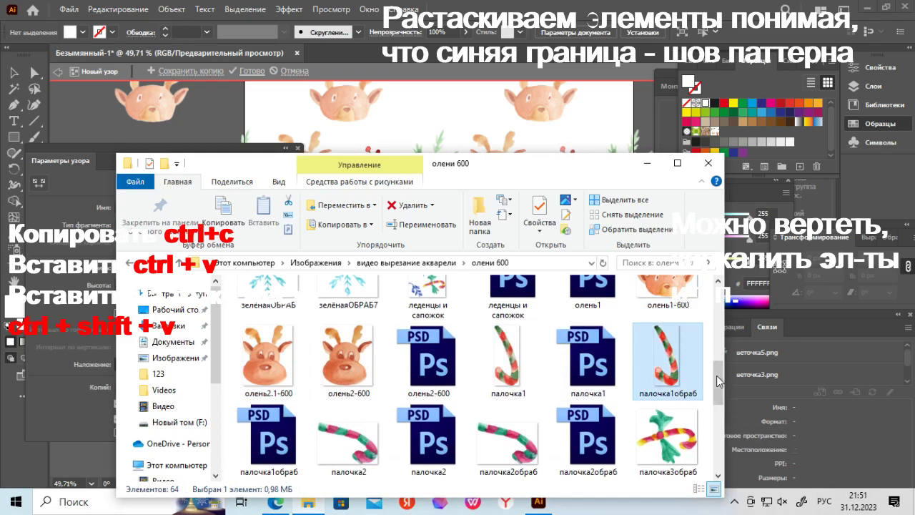
pyautogui.moveTo(547, 165); pyautogui.dragTo(482, 274)
pyautogui.moveTo(604, 465); pyautogui.dragTo(457, 246)
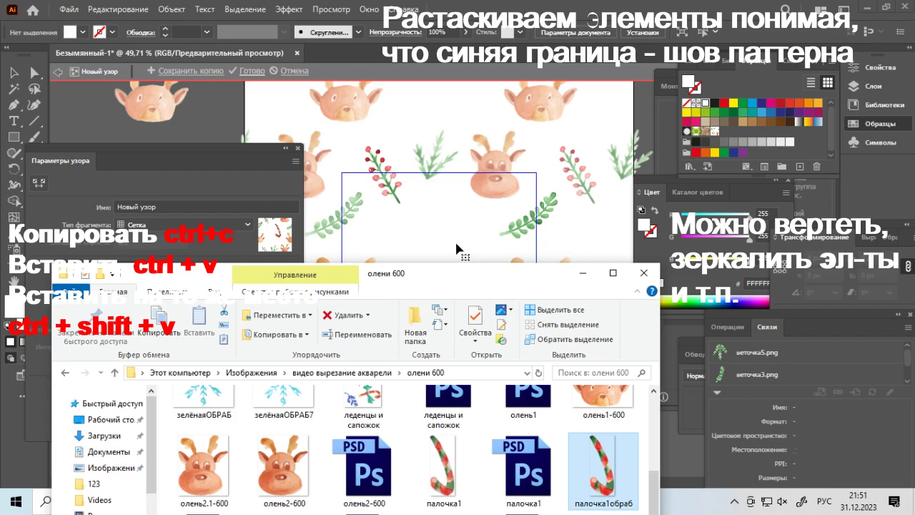
pyautogui.moveTo(458, 251); pyautogui.dragTo(456, 246)
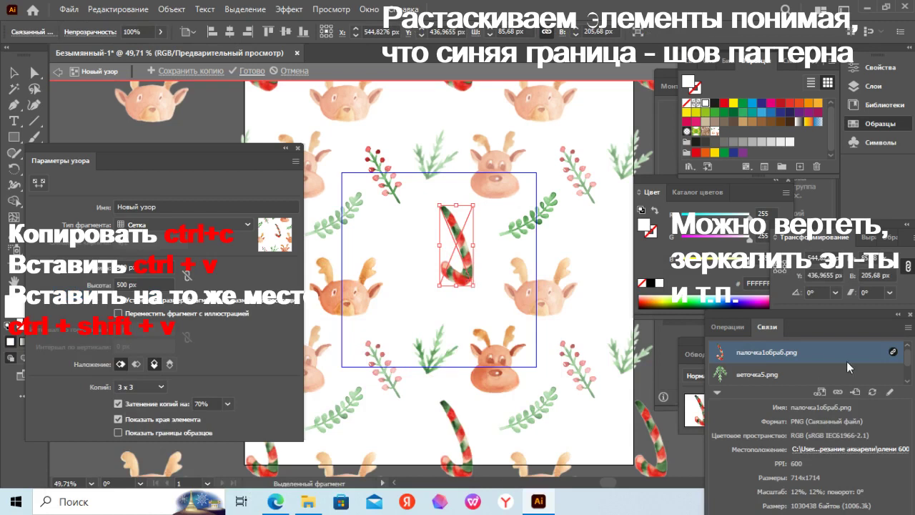
# Embed the candy cane, then shrink, rotate and duplicate it within the tile.
pyautogui.click(907, 330)
pyautogui.click(793, 133)
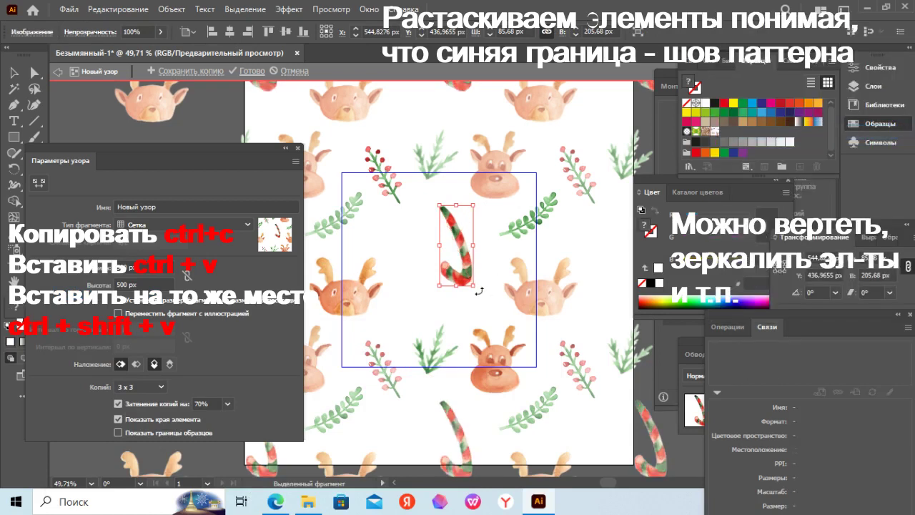
pyautogui.moveTo(473, 286)
pyautogui.mouseDown()
pyautogui.moveTo(465, 264)
pyautogui.moveTo(484, 134)
pyautogui.mouseUp()
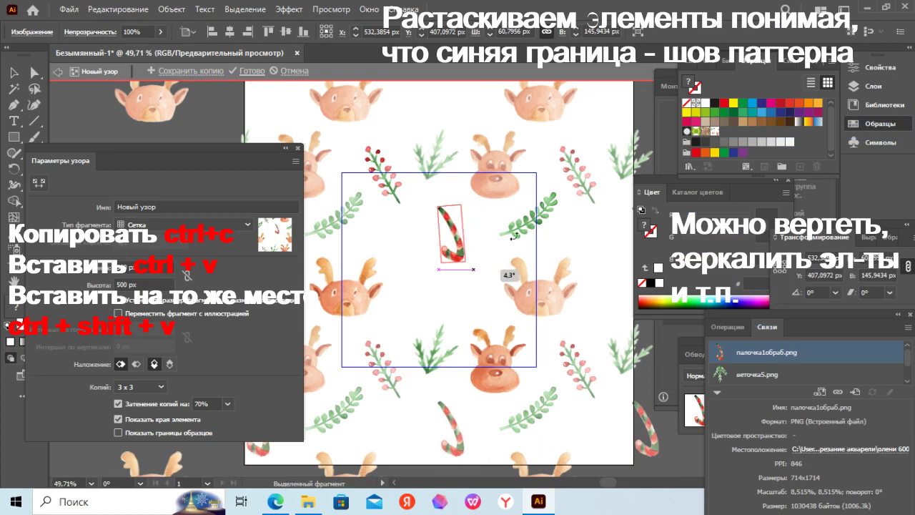
pyautogui.moveTo(450, 239); pyautogui.dragTo(373, 239)
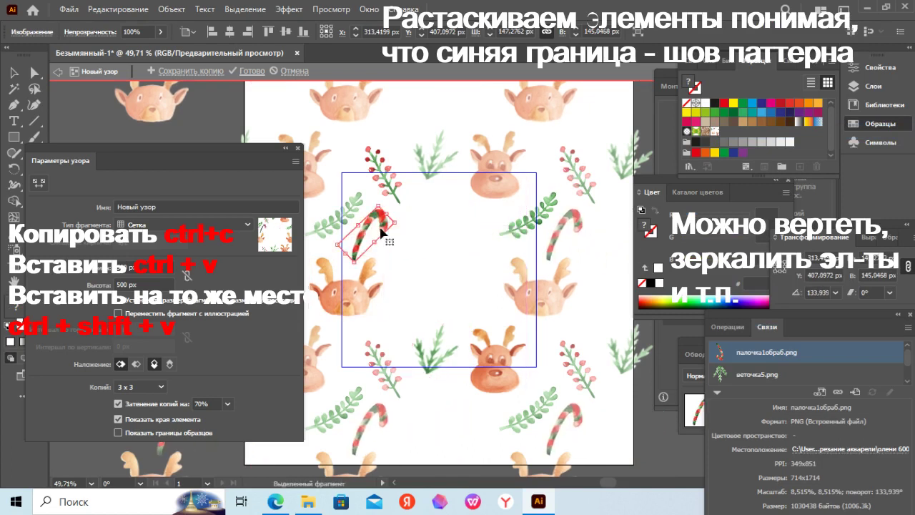
pyautogui.press('a')
pyautogui.hotkey('ctrl', 'v')
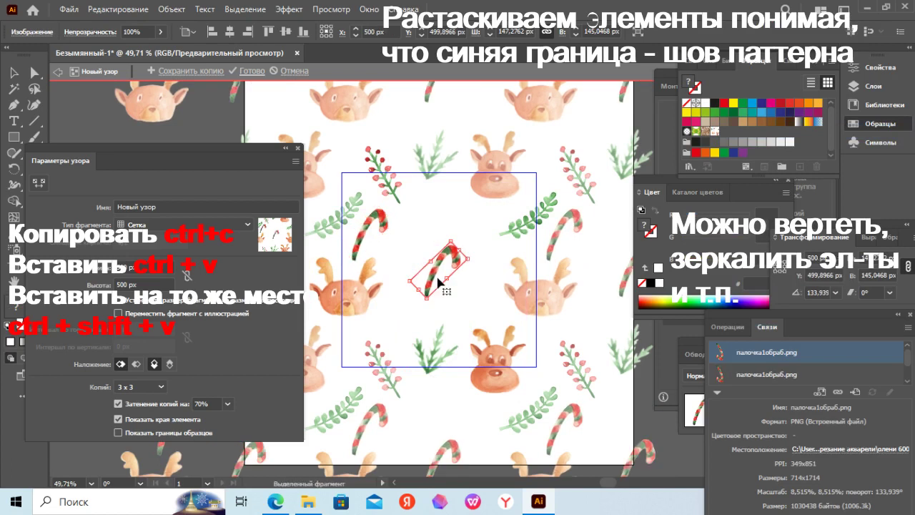
pyautogui.moveTo(474, 266)
pyautogui.mouseDown()
pyautogui.moveTo(463, 298)
pyautogui.moveTo(477, 240)
pyautogui.mouseUp()
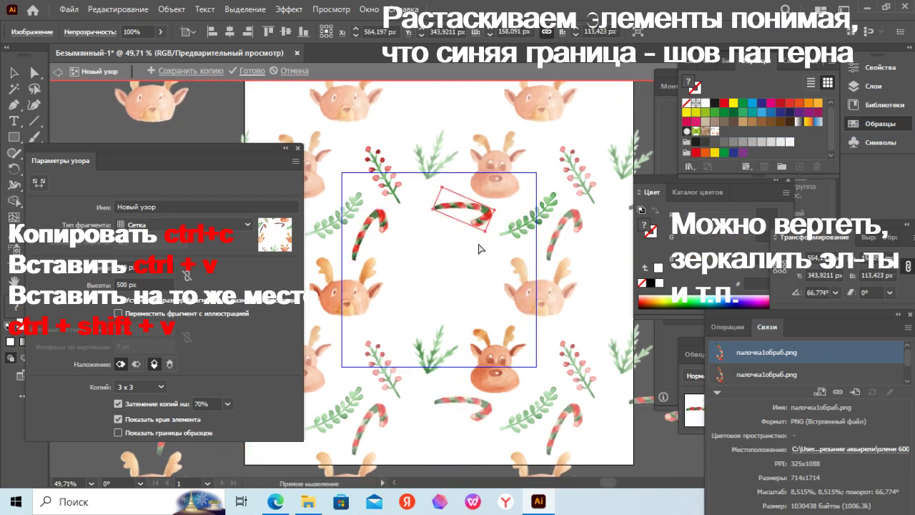
pyautogui.hotkey('ctrl', 'z')
pyautogui.hotkey('ctrl', 'z')
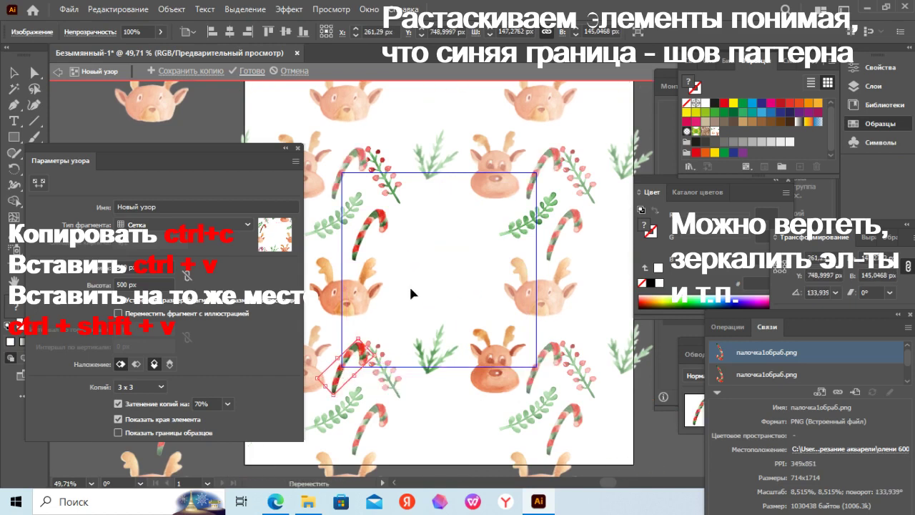
pyautogui.moveTo(409, 284); pyautogui.dragTo(468, 313)
# Duplicate the berry sprig into the tile centre and delete both candy canes.
pyautogui.click(399, 195)
pyautogui.hotkey('ctrl', 'c')
pyautogui.hotkey('ctrl', 'v')
pyautogui.moveTo(439, 270)
pyautogui.mouseDown()
pyautogui.moveTo(459, 215)
pyautogui.moveTo(441, 282)
pyautogui.mouseUp()
pyautogui.click(477, 304)
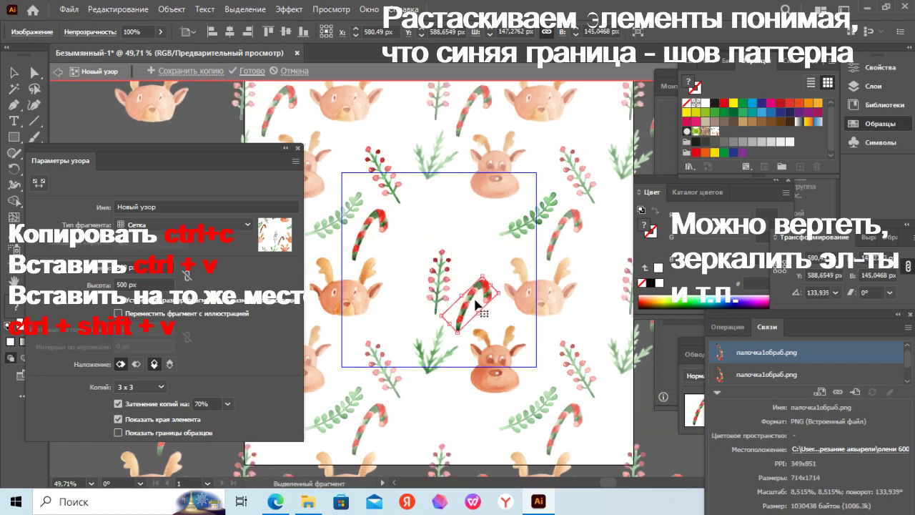
pyautogui.press('Delete')
pyautogui.click(369, 230)
pyautogui.press('Delete')
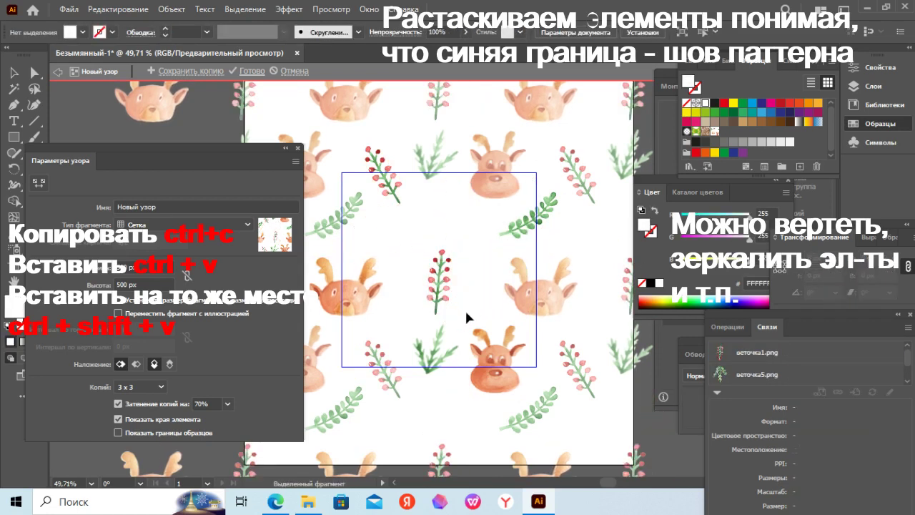
# Tilt the centre berry sprig and shift it right; mirror and rotate the green branch beside it.
pyautogui.click(440, 300)
pyautogui.moveTo(458, 316); pyautogui.dragTo(466, 323)
pyautogui.moveTo(436, 292); pyautogui.dragTo(472, 309)
pyautogui.moveTo(513, 229)
pyautogui.mouseDown()
pyautogui.moveTo(411, 313)
pyautogui.moveTo(408, 335)
pyautogui.moveTo(467, 331)
pyautogui.mouseUp()
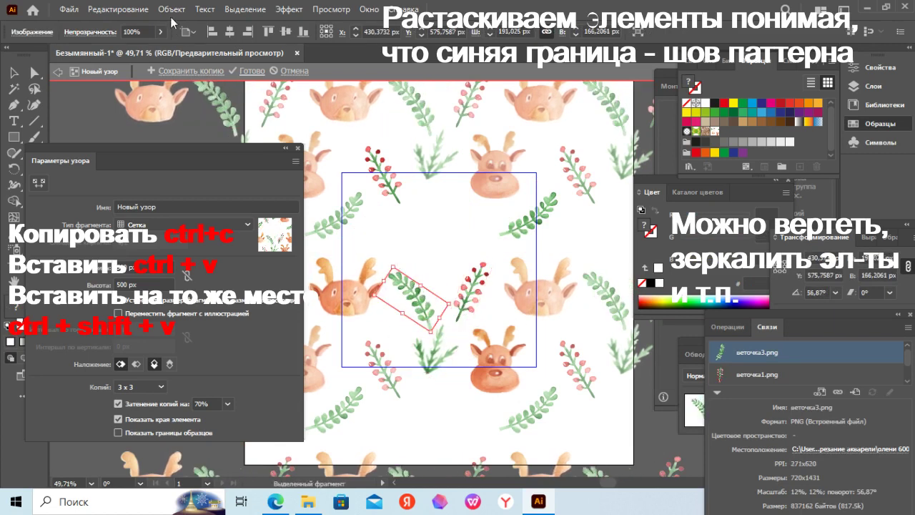
pyautogui.click(171, 9)
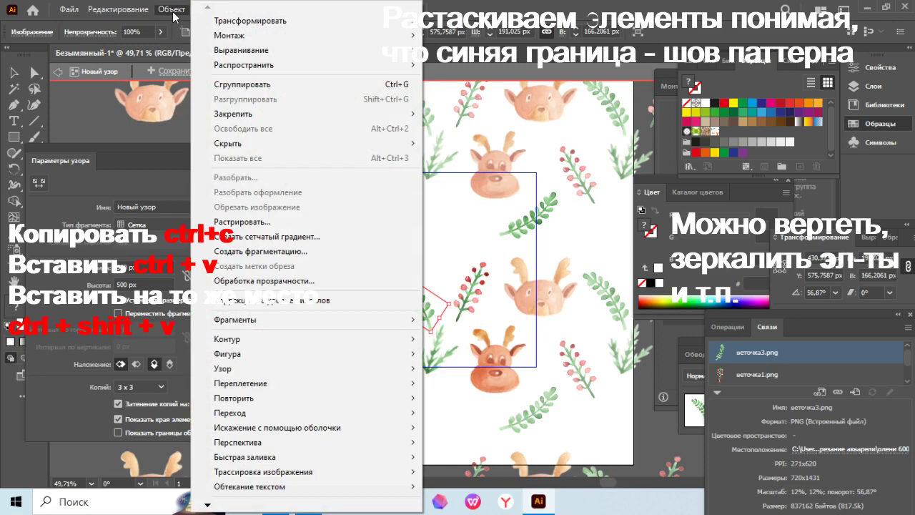
pyautogui.click(488, 69)
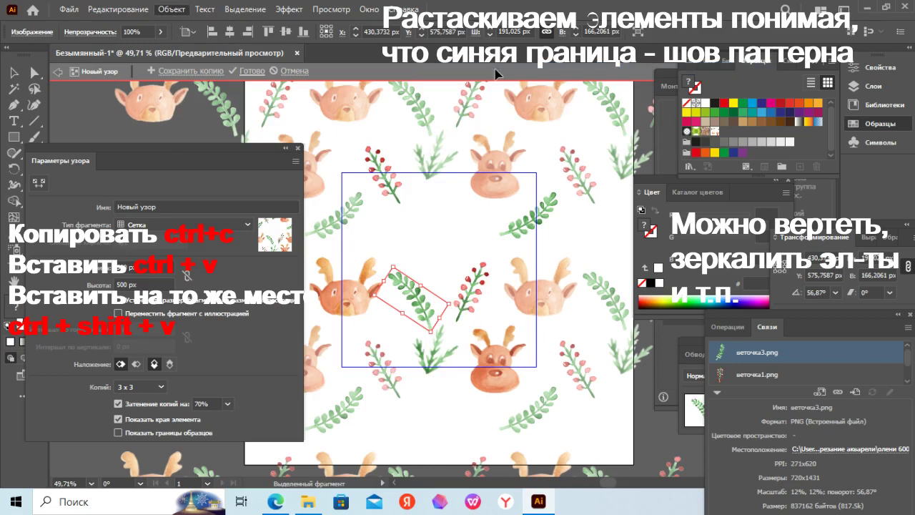
pyautogui.press('Return')
pyautogui.moveTo(404, 309)
pyautogui.mouseDown()
pyautogui.moveTo(412, 313)
pyautogui.moveTo(433, 252)
pyautogui.moveTo(464, 243)
pyautogui.mouseUp()
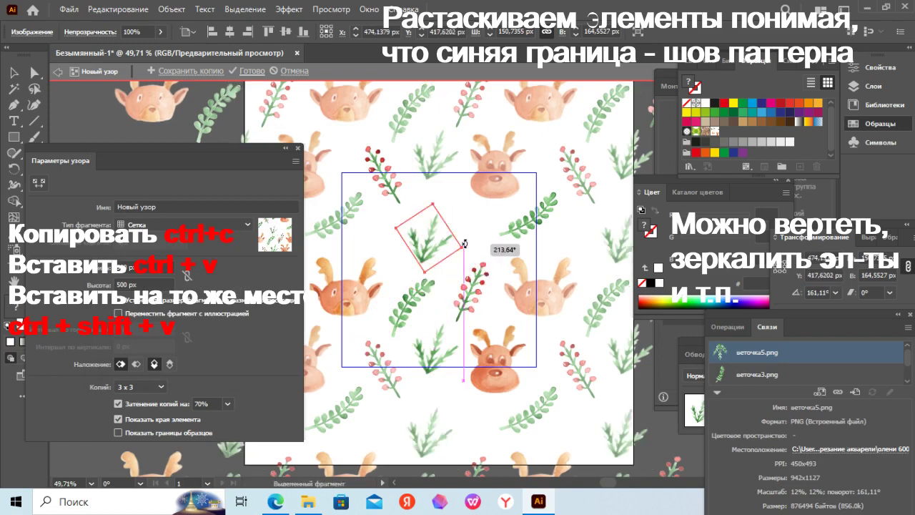
pyautogui.moveTo(395, 254); pyautogui.dragTo(413, 254)
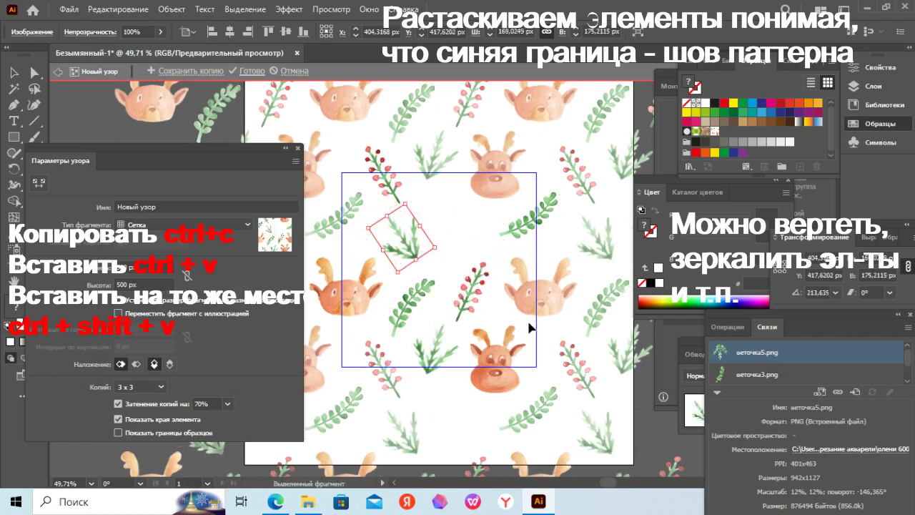
# Lower the bottom deer head slightly, nudge the green branch left, and remove a stray berry copy.
pyautogui.moveTo(491, 386); pyautogui.dragTo(485, 393)
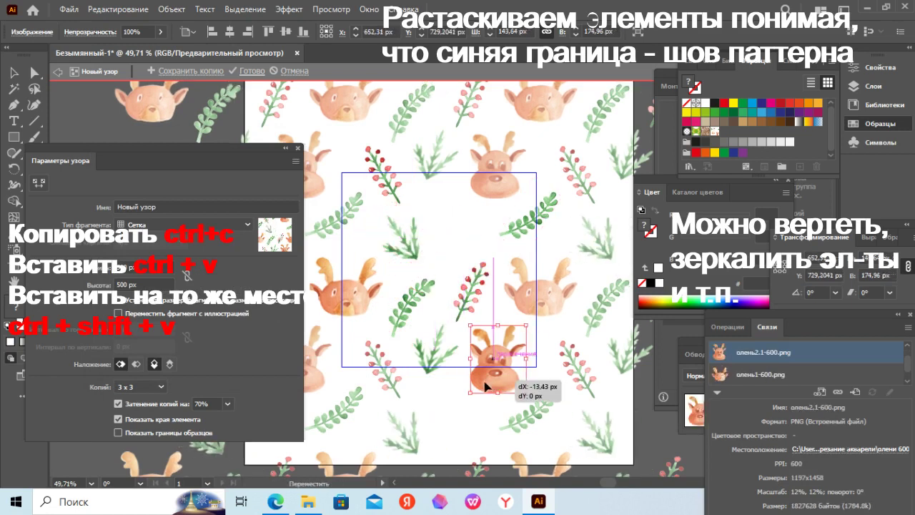
pyautogui.moveTo(485, 393); pyautogui.dragTo(493, 395)
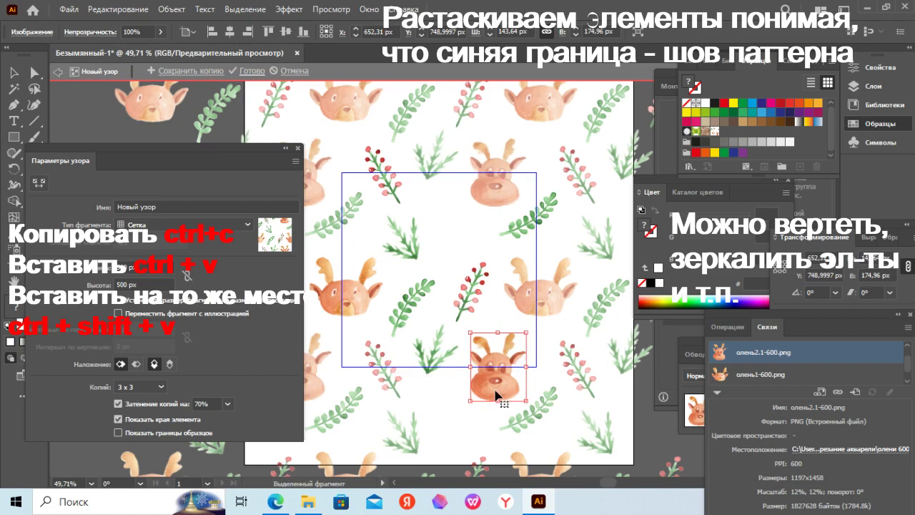
pyautogui.click(469, 290)
pyautogui.click(415, 254)
pyautogui.moveTo(413, 254); pyautogui.dragTo(405, 254)
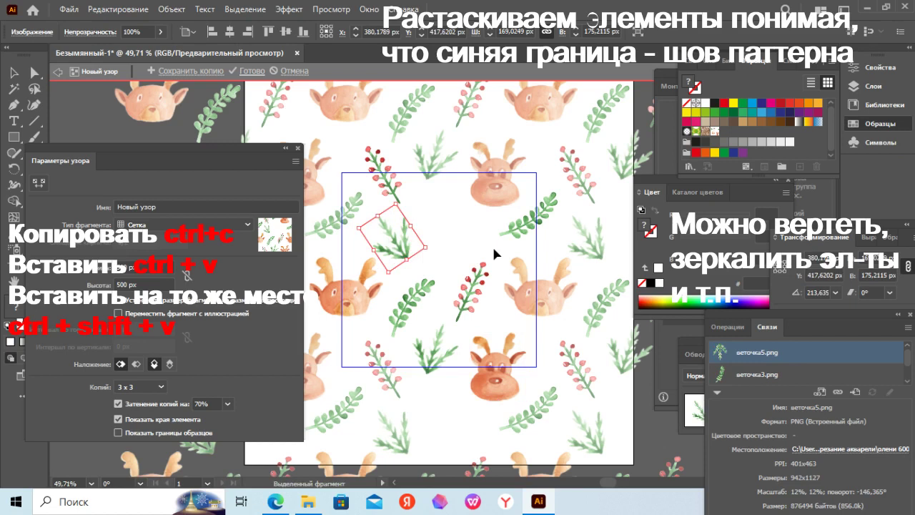
pyautogui.click(484, 284)
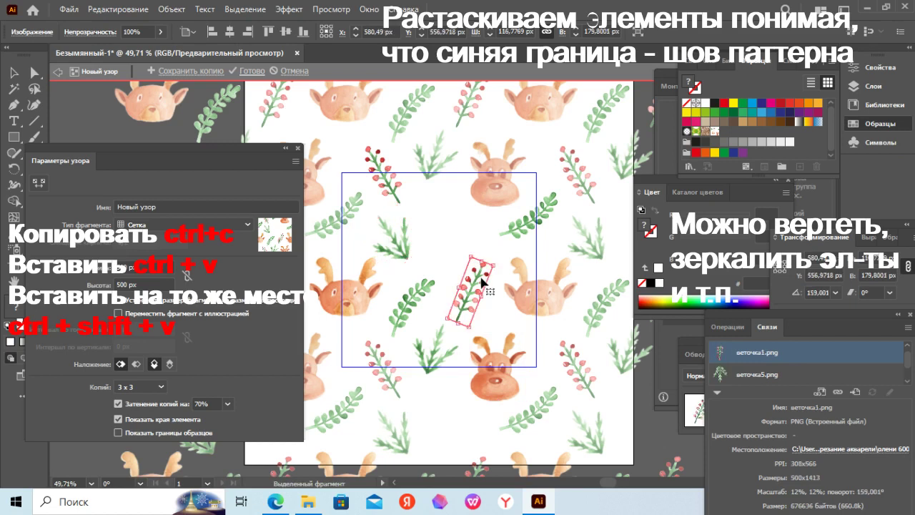
pyautogui.moveTo(483, 282)
pyautogui.mouseDown()
pyautogui.moveTo(462, 224)
pyautogui.moveTo(454, 237)
pyautogui.mouseUp()
pyautogui.press('Delete')
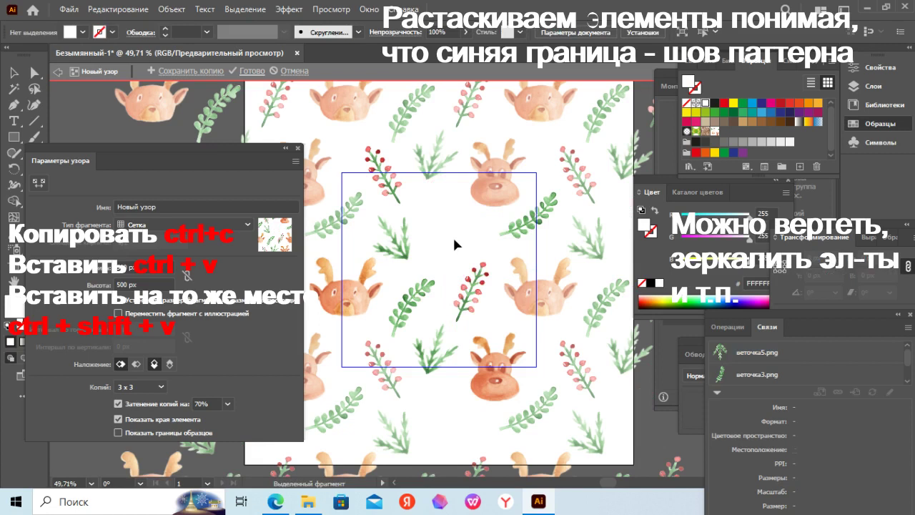
# Move the lower deer head up into the pattern tile.
pyautogui.click(307, 501)
pyautogui.moveTo(655, 468)
pyautogui.mouseDown()
pyautogui.moveTo(650, 403)
pyautogui.moveTo(653, 481)
pyautogui.mouseUp()
pyautogui.click(407, 256)
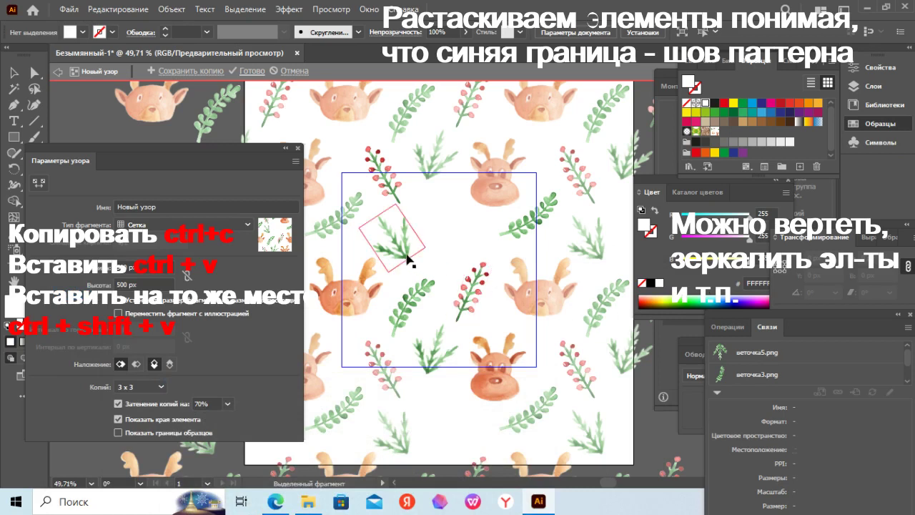
pyautogui.click(499, 190)
pyautogui.moveTo(496, 377); pyautogui.dragTo(462, 245)
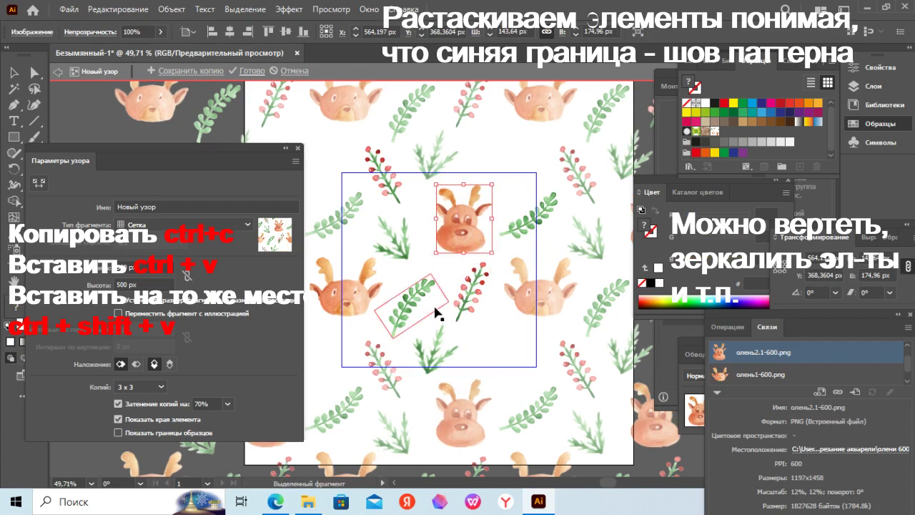
# Rotate the twigs to about 161° and 123°, moving one toward the tile's lower right.
pyautogui.moveTo(438, 312); pyautogui.dragTo(439, 367)
pyautogui.moveTo(351, 364)
pyautogui.mouseDown()
pyautogui.moveTo(437, 288)
pyautogui.moveTo(350, 386)
pyautogui.moveTo(348, 376)
pyautogui.mouseUp()
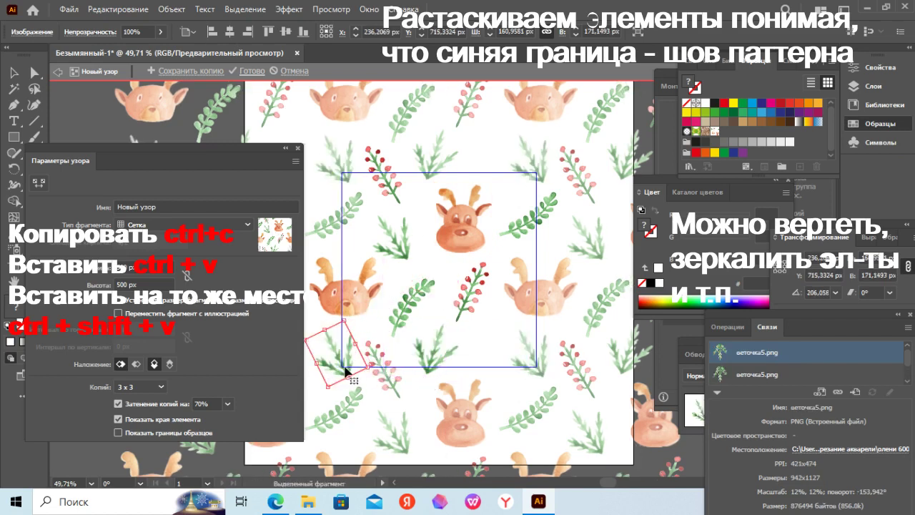
pyautogui.click(398, 314)
pyautogui.moveTo(477, 333)
pyautogui.mouseDown()
pyautogui.moveTo(429, 304)
pyautogui.moveTo(501, 367)
pyautogui.moveTo(491, 334)
pyautogui.moveTo(500, 323)
pyautogui.mouseUp()
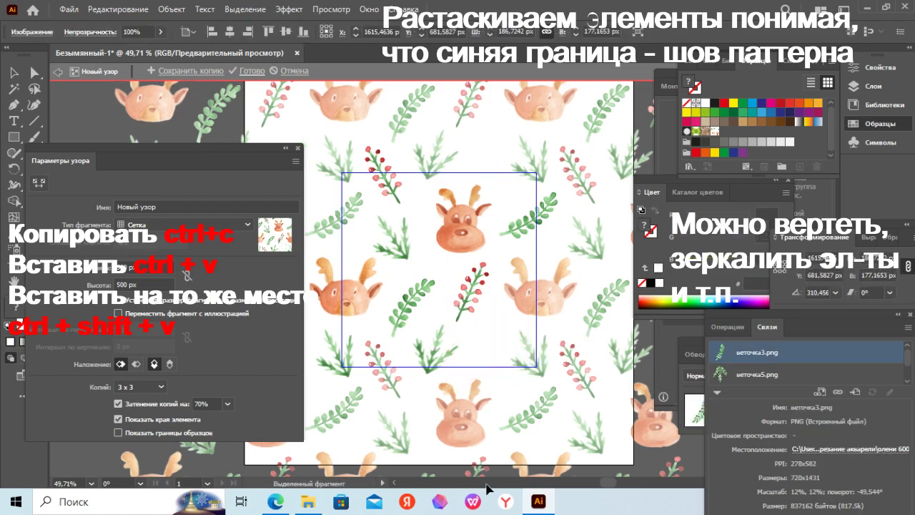
pyautogui.moveTo(471, 367); pyautogui.dragTo(475, 371)
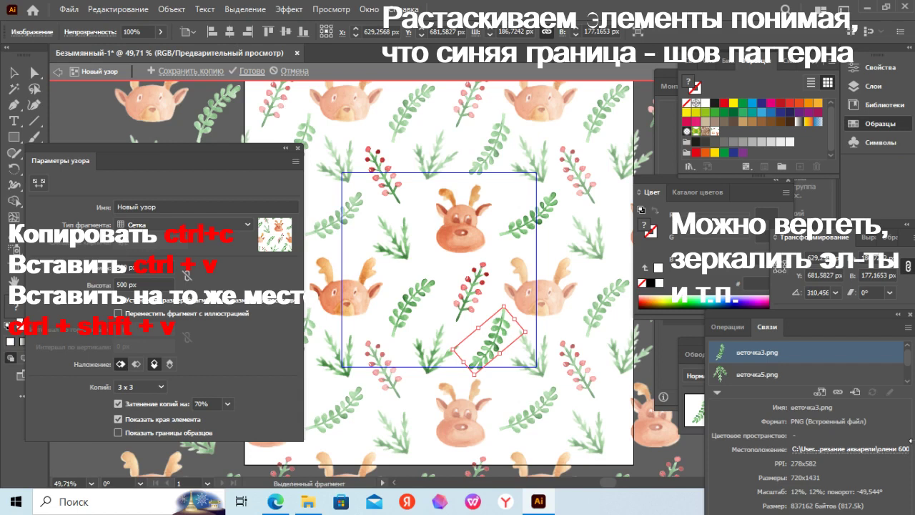
# Finish pattern editing and delete all the loose elements from the artboard.
pyautogui.click(243, 70)
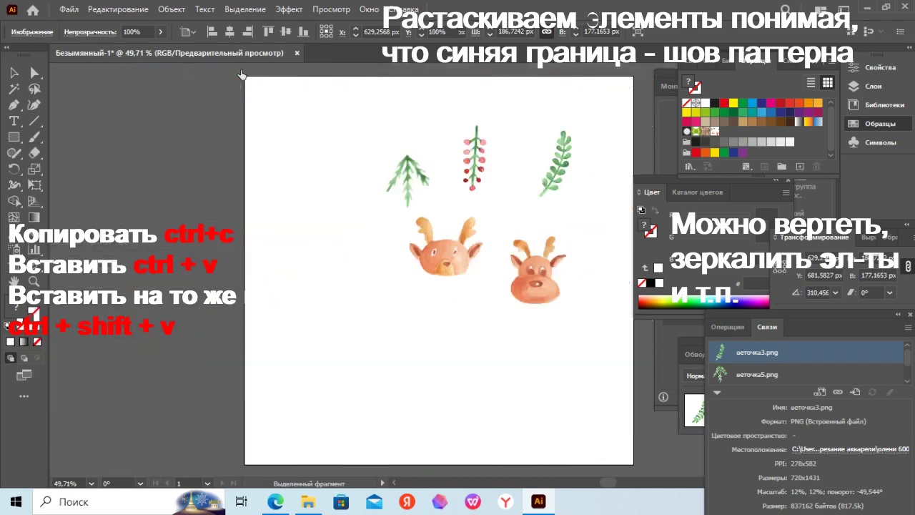
pyautogui.moveTo(297, 125); pyautogui.dragTo(613, 338)
pyautogui.press('Delete')
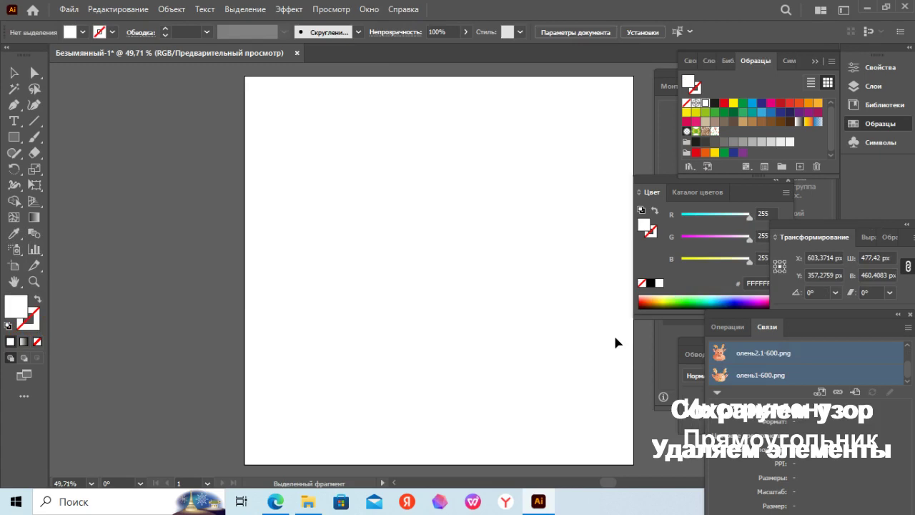
# Draw a 1000×1000 px rectangle from the artboard's top-left corner.
pyautogui.press('m')
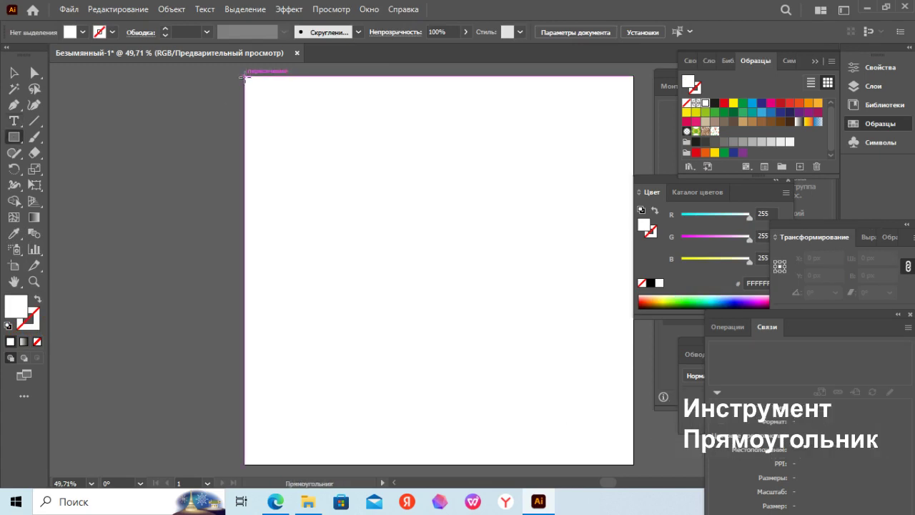
pyautogui.click(241, 76)
pyautogui.press('Tab')
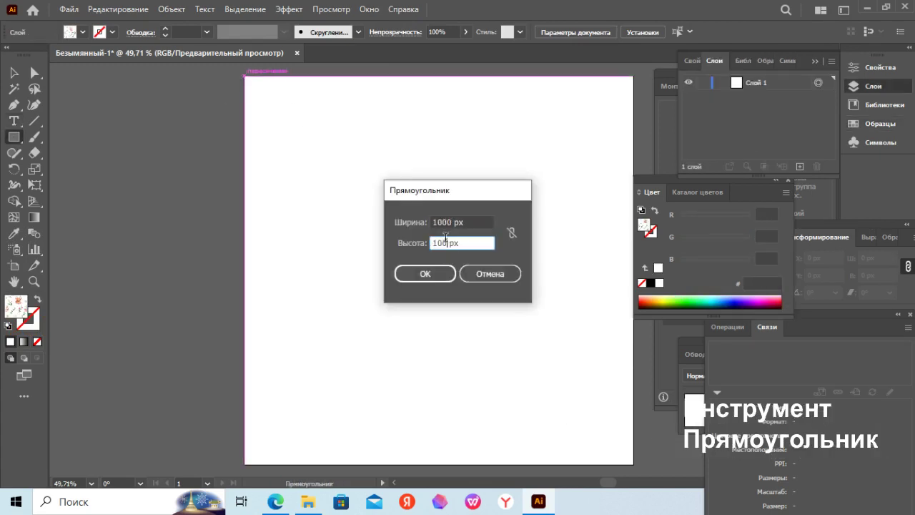
pyautogui.click(432, 270)
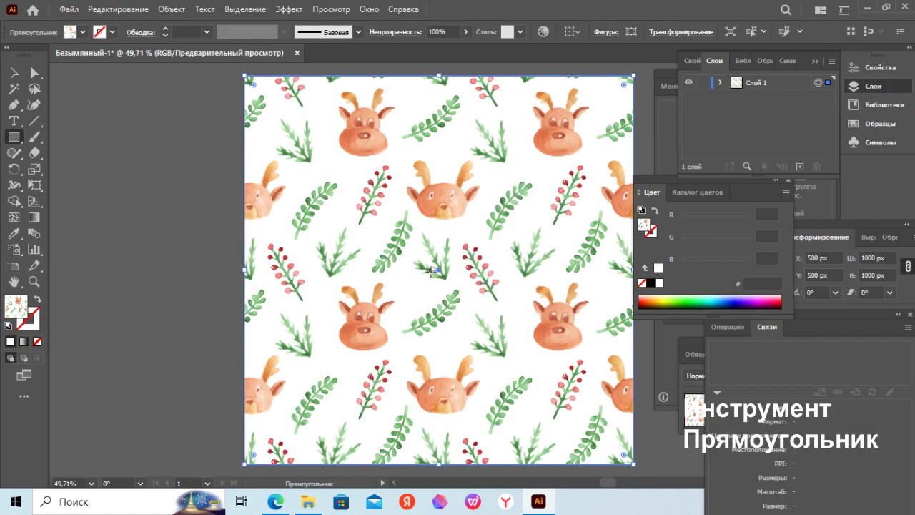
# Expand Слой 1 in the Layers panel to reveal the pattern rectangle.
pyautogui.click(720, 82)
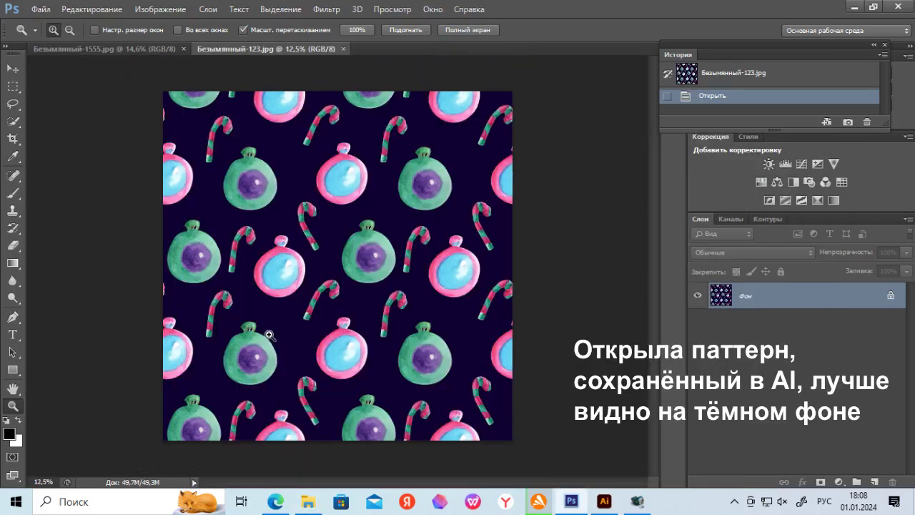
# Zoom in on the dark pattern's pink ornament, fit the view, then return to Illustrator.
pyautogui.click(343, 276)
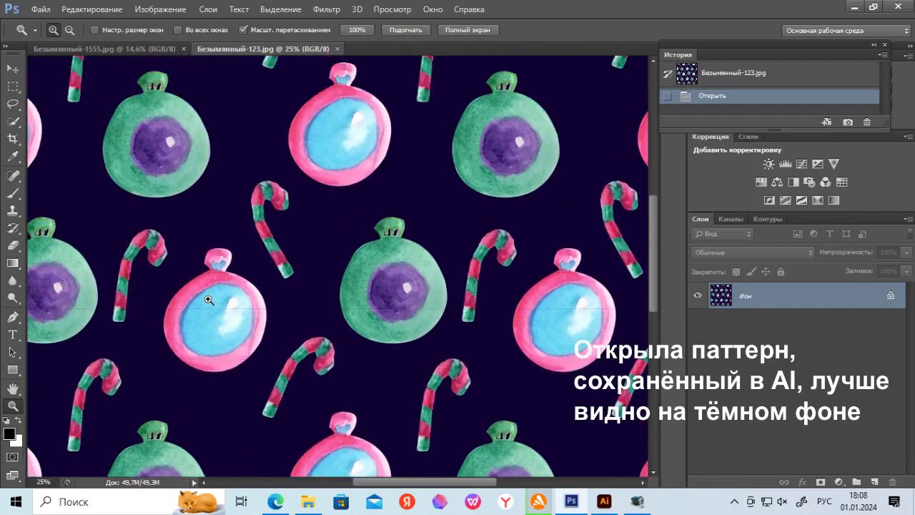
pyautogui.moveTo(254, 379); pyautogui.dragTo(413, 321)
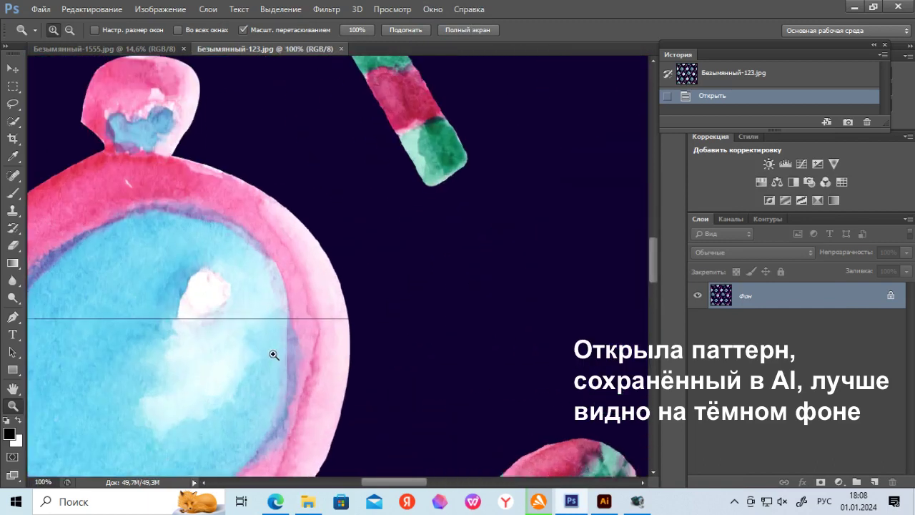
pyautogui.click(405, 30)
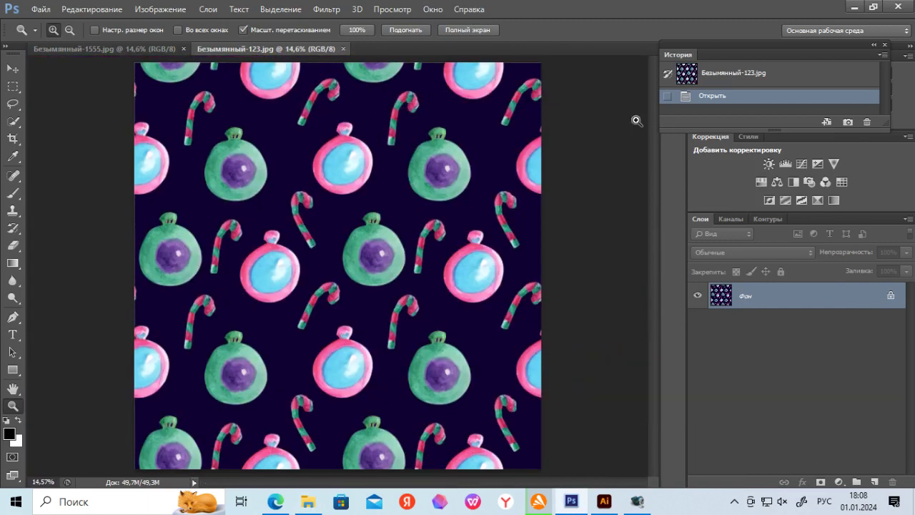
pyautogui.click(604, 500)
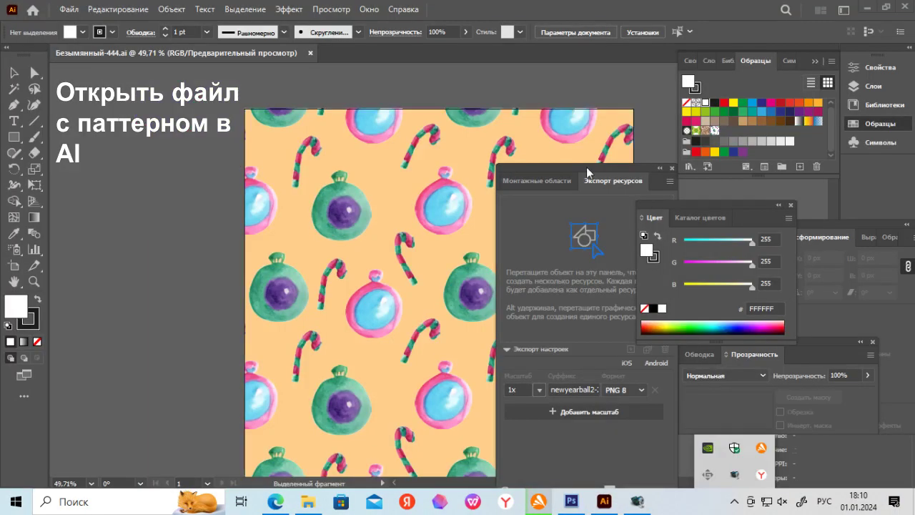
# Dock the Export Assets panel, copy the peach pattern rectangle, and go to Photoshop.
pyautogui.moveTo(581, 172); pyautogui.dragTo(752, 146)
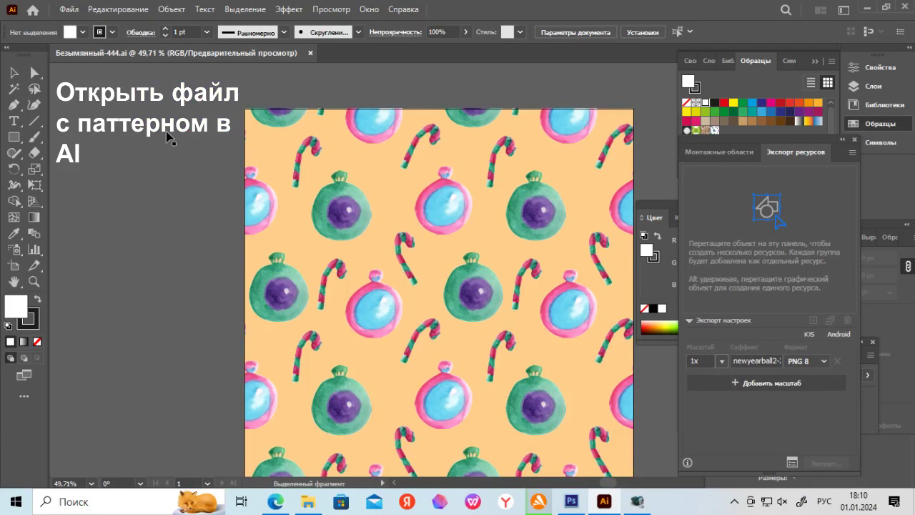
pyautogui.scroll(-1, 658, 471)
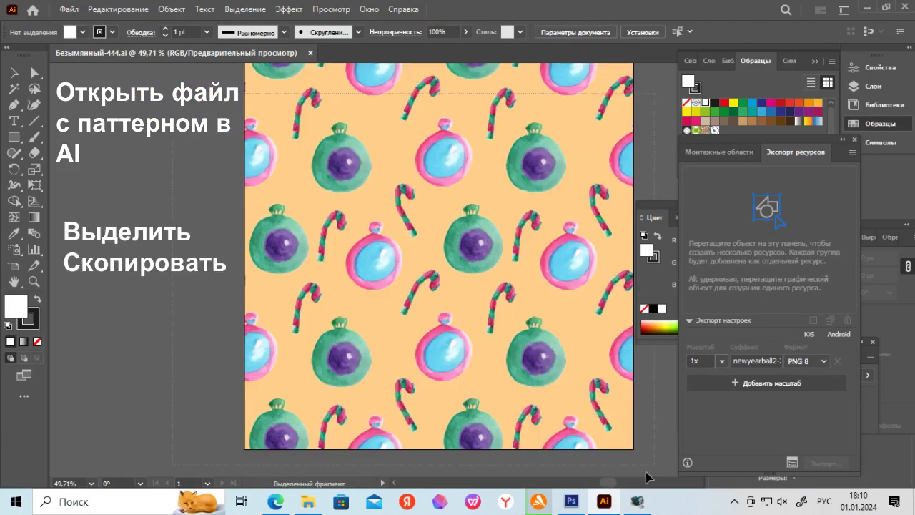
pyautogui.hotkey('ctrl', 'a')
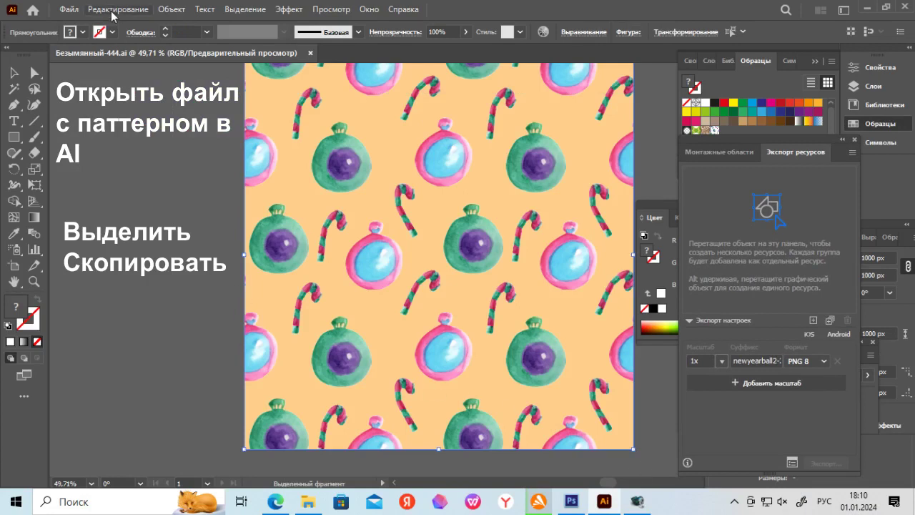
pyautogui.click(112, 12)
pyautogui.click(140, 71)
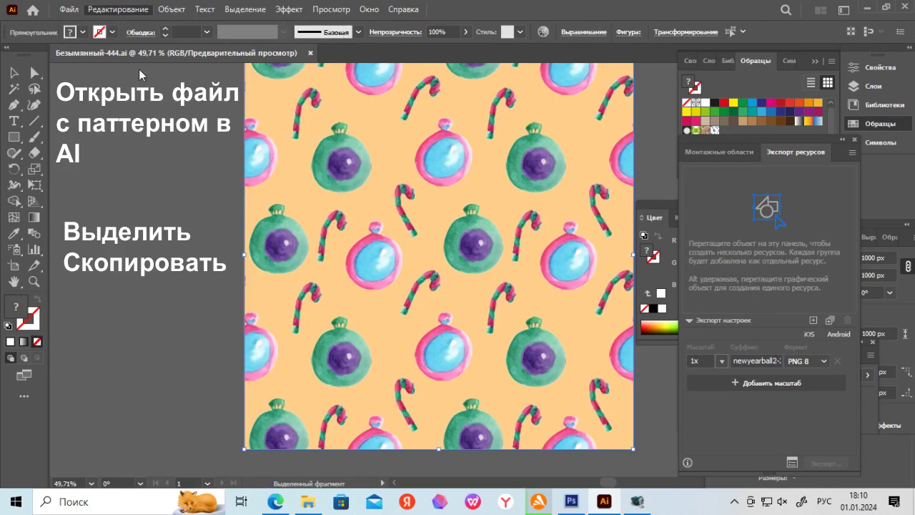
pyautogui.click(571, 501)
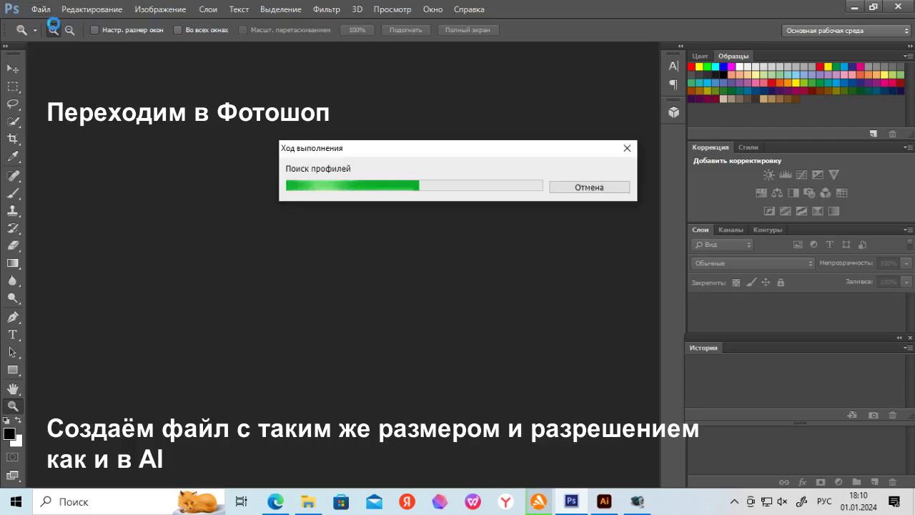
# Create a new document of 1000 × 1000 pixels at 300 pixels/inch.
pyautogui.hotkey('ctrl', 'n')
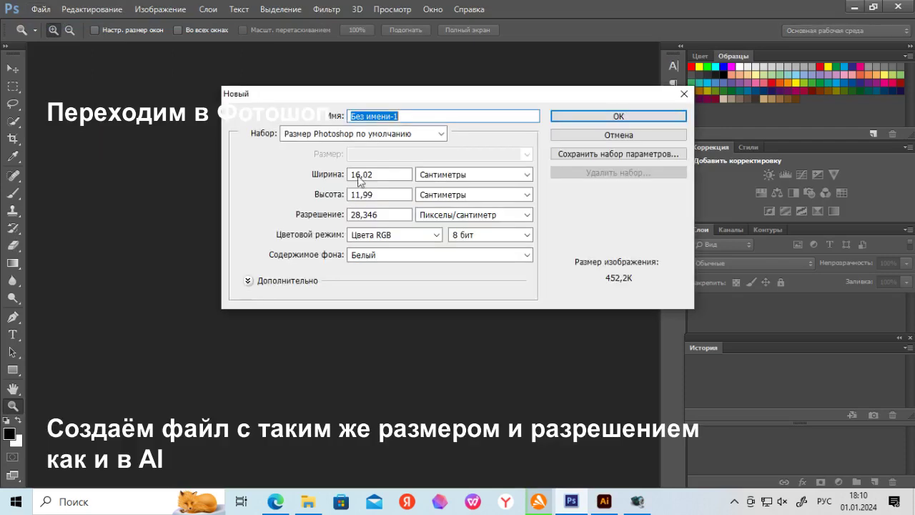
pyautogui.click(474, 174)
pyautogui.click(443, 184)
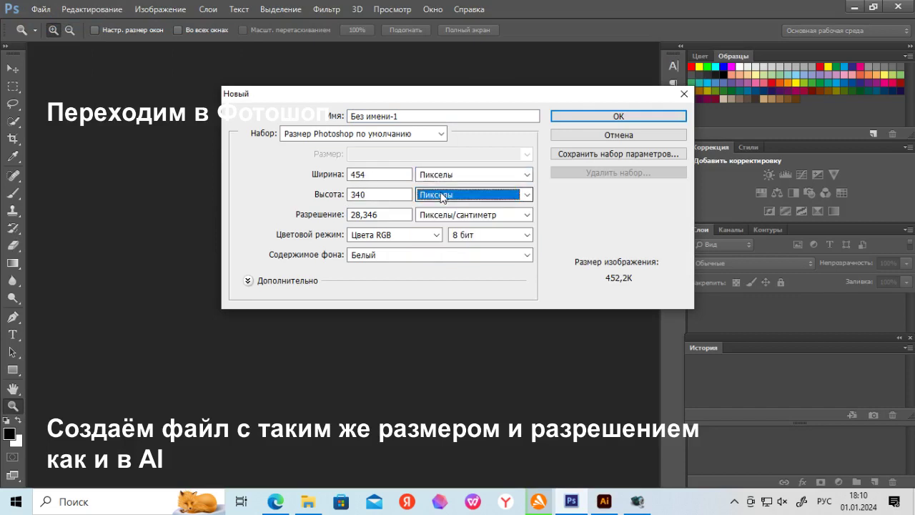
pyautogui.click(465, 215)
pyautogui.click(457, 227)
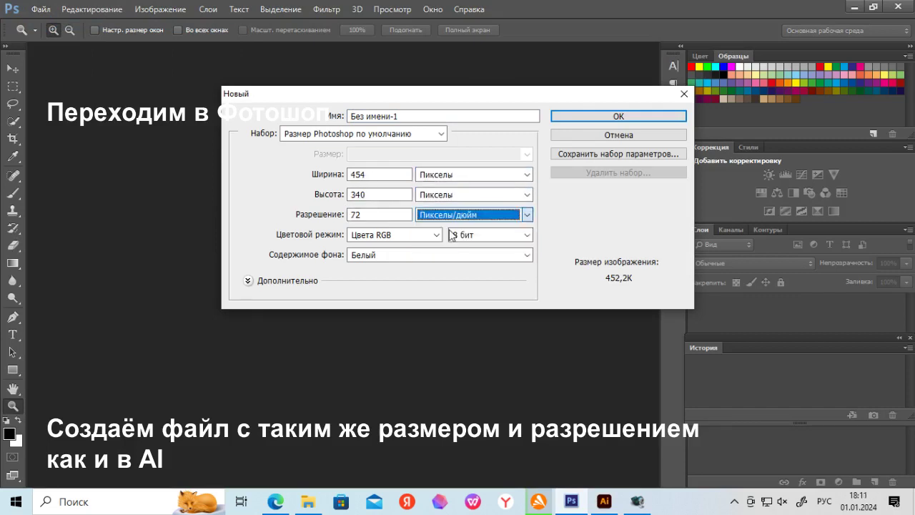
pyautogui.write('4')
pyautogui.write('0')
pyautogui.click(365, 174)
pyautogui.write('10001000')
pyautogui.click(605, 116)
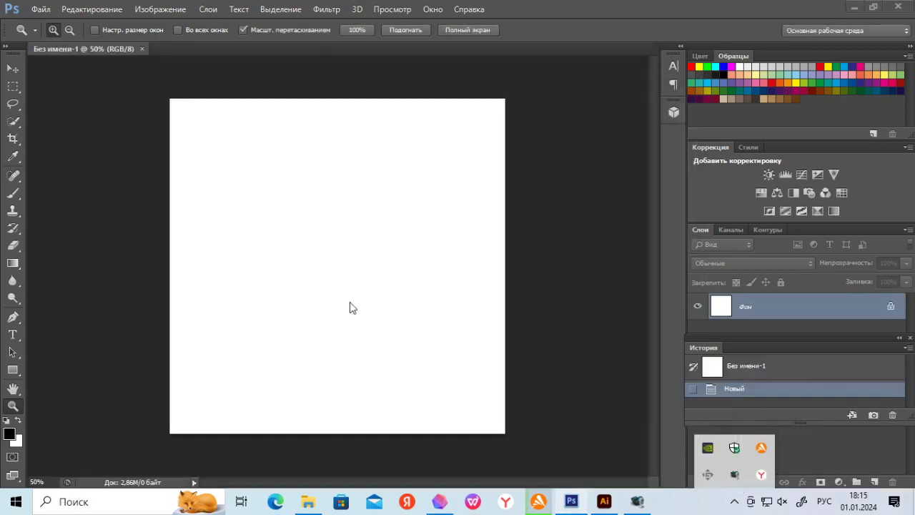
# Paste the copied pattern into Без имени-1 as a smart object and commit it.
pyautogui.click(98, 12)
pyautogui.click(182, 118)
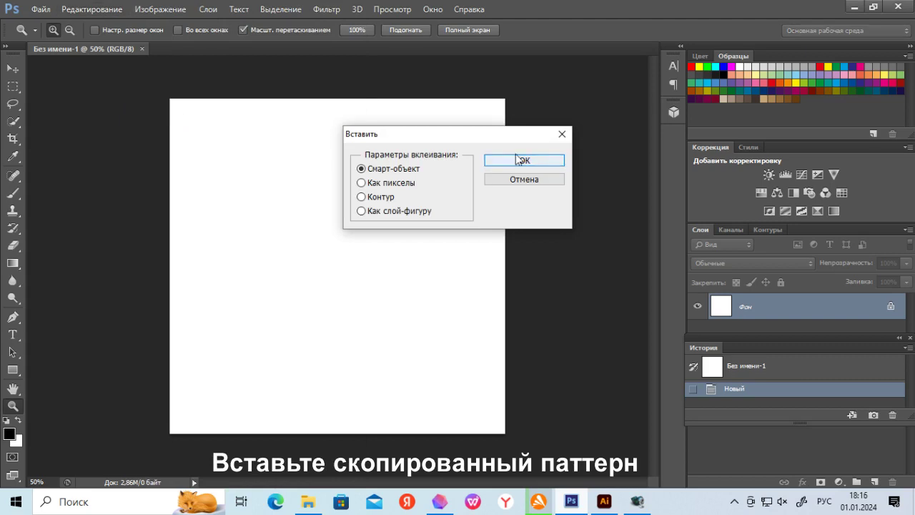
pyautogui.click(516, 157)
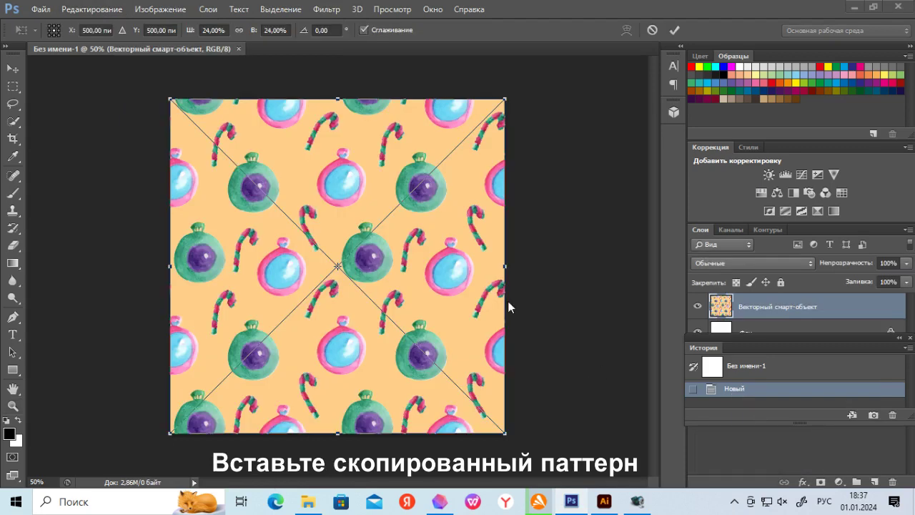
pyautogui.press('Return')
pyautogui.click(15, 406)
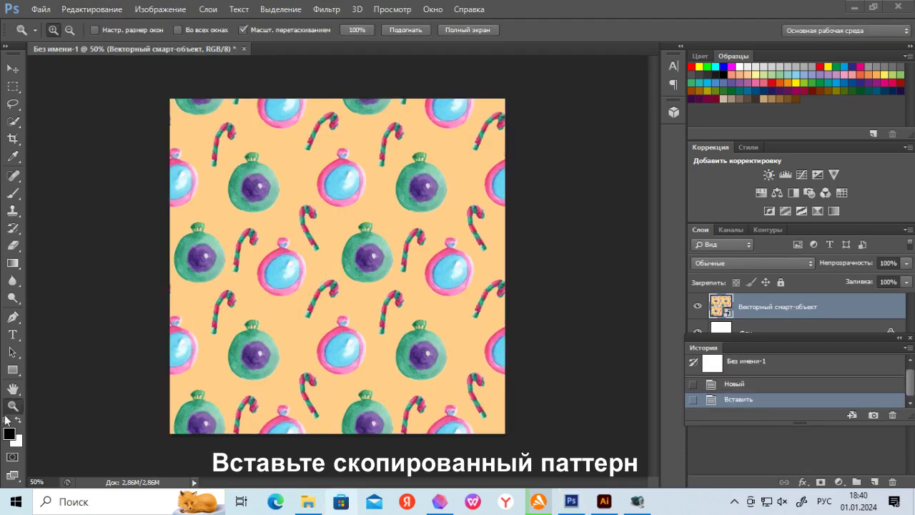
# Zoom in to check the pattern seams, then fit the whole pattern on screen.
pyautogui.click(359, 289)
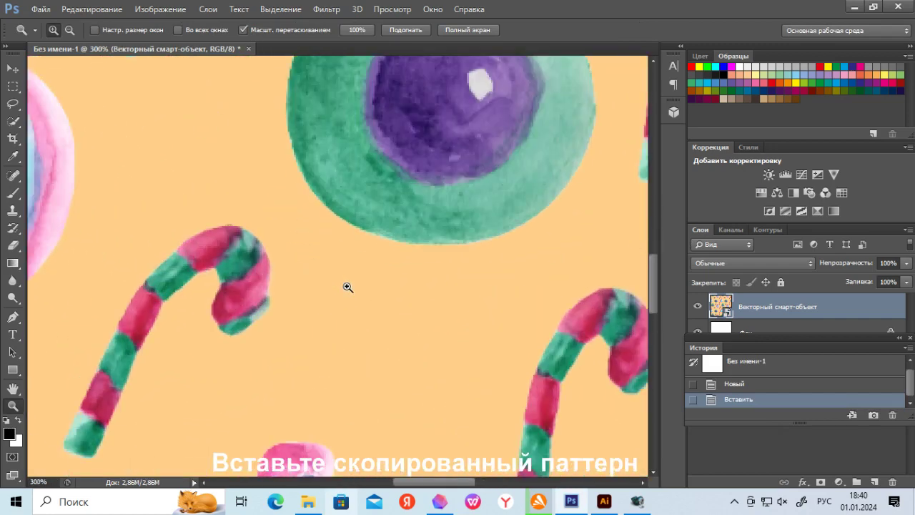
pyautogui.click(347, 286)
pyautogui.moveTo(656, 273); pyautogui.dragTo(656, 243)
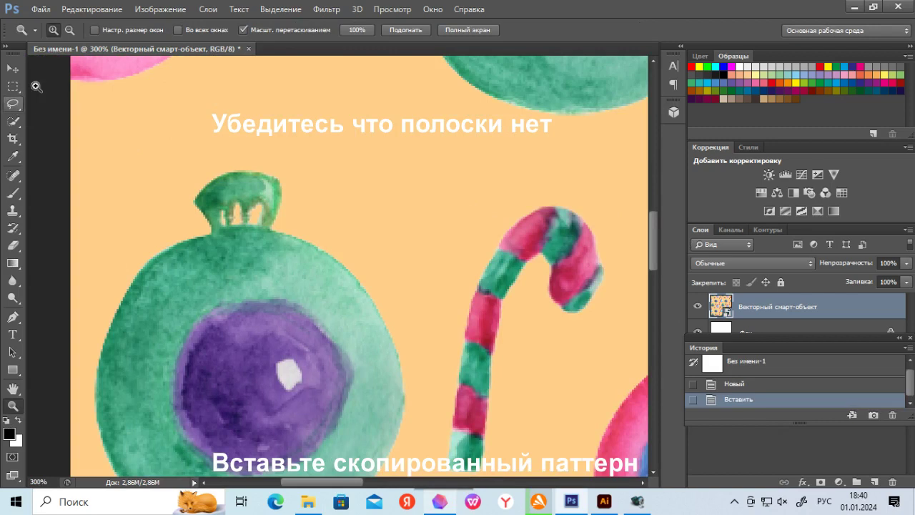
pyautogui.click(405, 29)
# Back in Illustrator, hide the purple background sublayer behind the pattern.
pyautogui.click(734, 501)
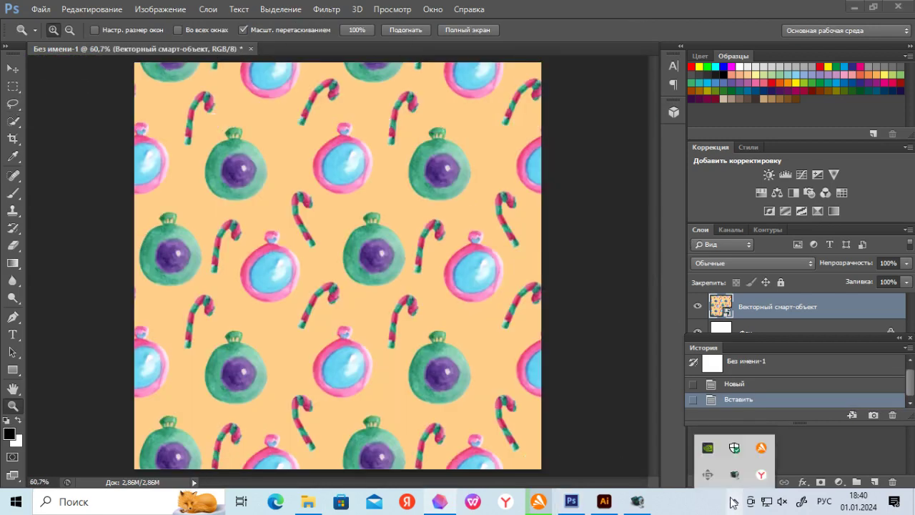
pyautogui.rightClick(735, 475)
pyautogui.click(772, 417)
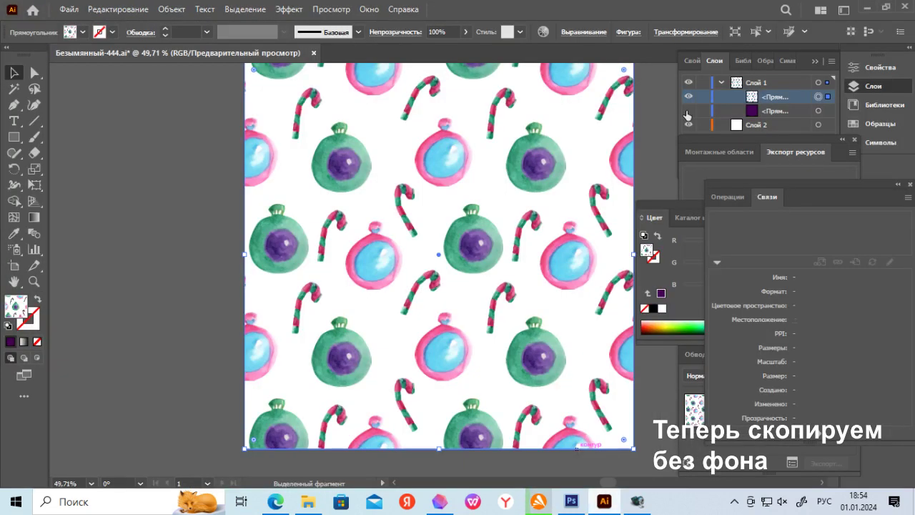
pyautogui.click(689, 110)
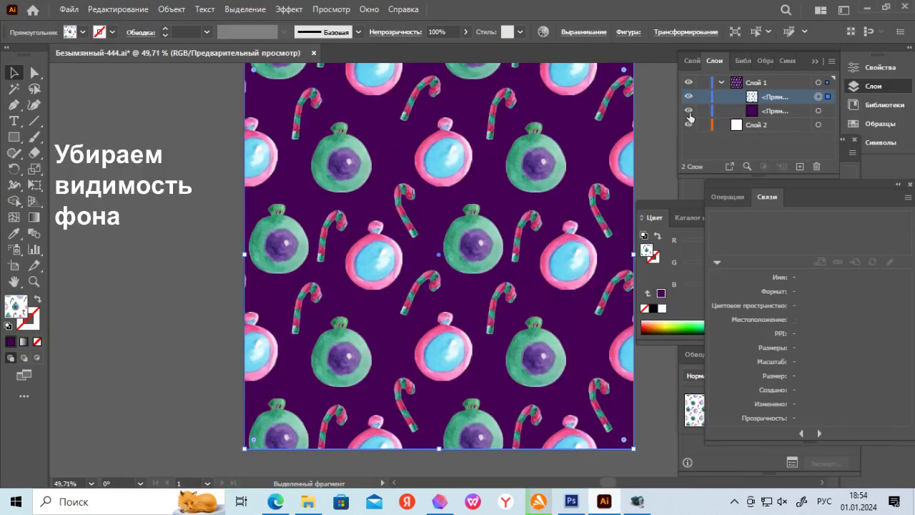
pyautogui.click(118, 10)
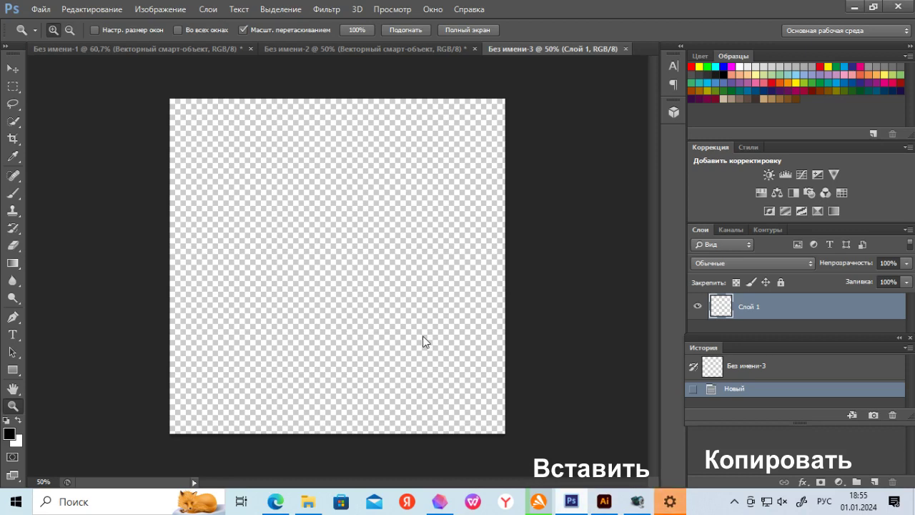
# Paste the transparent pattern into Без имени-3 as a smart object.
pyautogui.hotkey('ctrl', 'v')
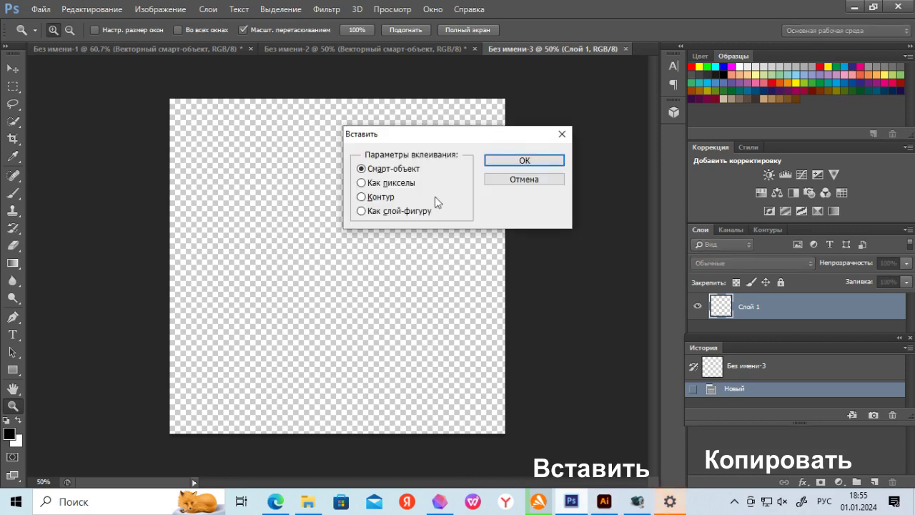
pyautogui.click(511, 161)
pyautogui.press('Return')
pyautogui.press('z')
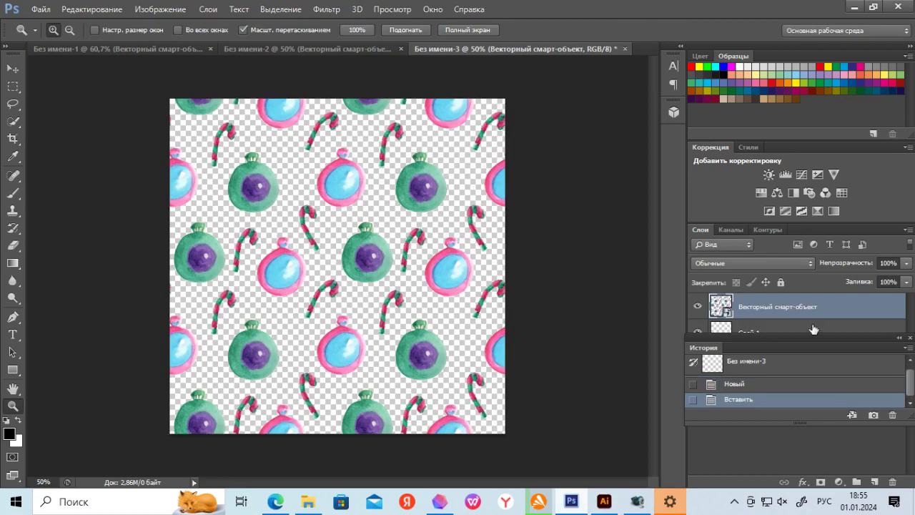
# Fill the empty Слой 1 beneath the pattern with purple, then hide it.
pyautogui.click(814, 329)
pyautogui.click(12, 265)
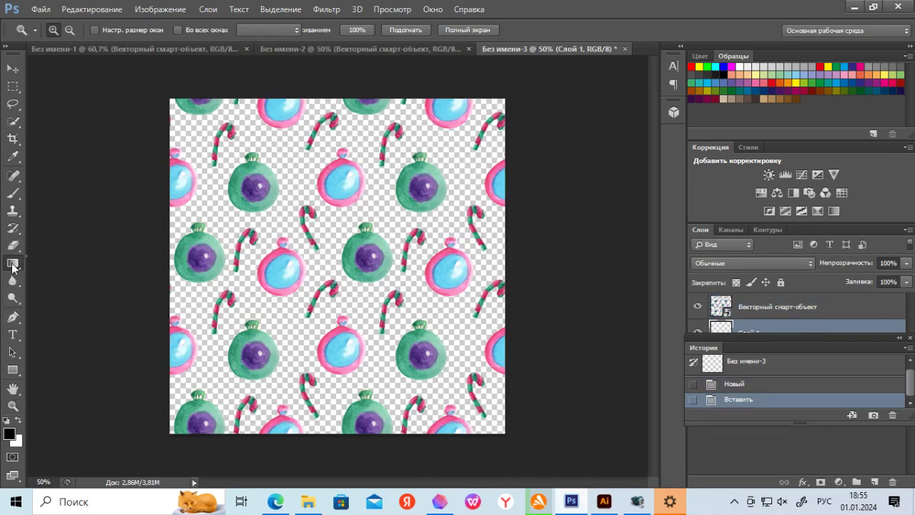
pyautogui.moveTo(12, 266); pyautogui.dragTo(50, 277)
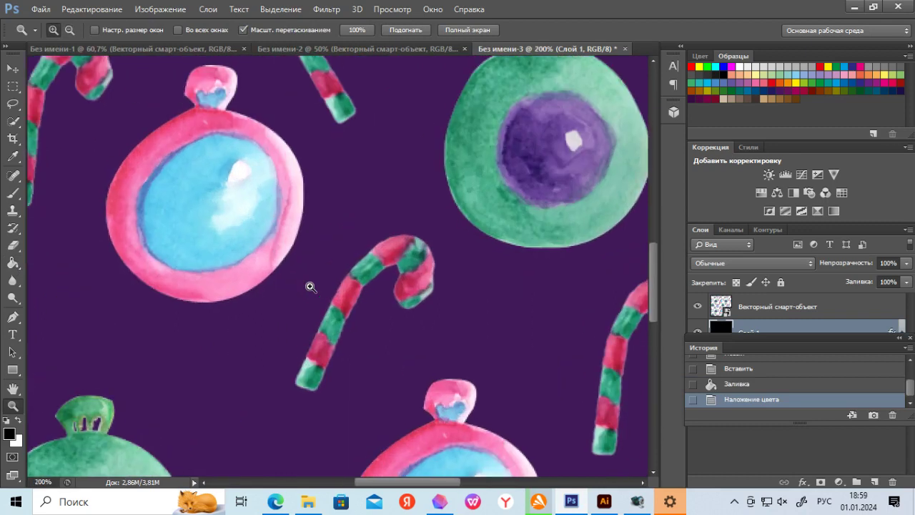
pyautogui.scroll(-5, 339, 264)
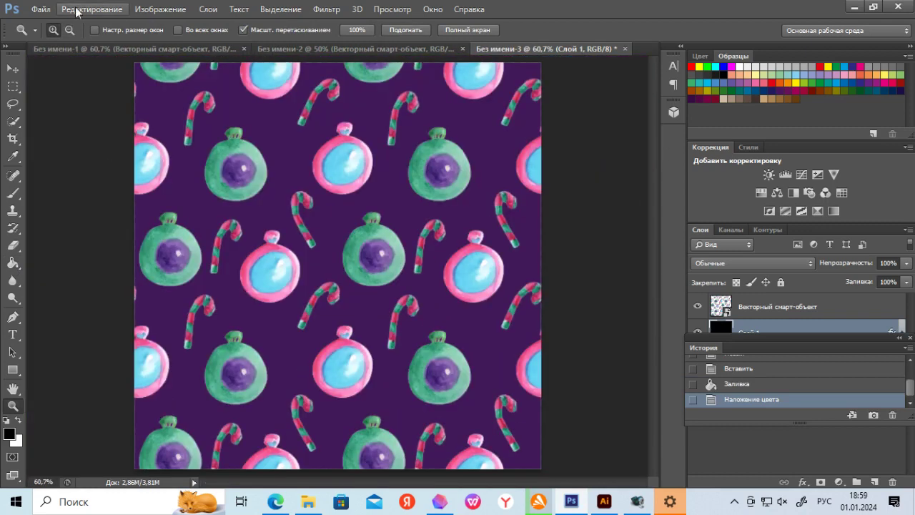
pyautogui.click(698, 331)
# Save the transparent pattern document as a PNG file.
pyautogui.click(41, 10)
pyautogui.click(55, 169)
pyautogui.click(500, 297)
pyautogui.click(454, 443)
pyautogui.click(625, 280)
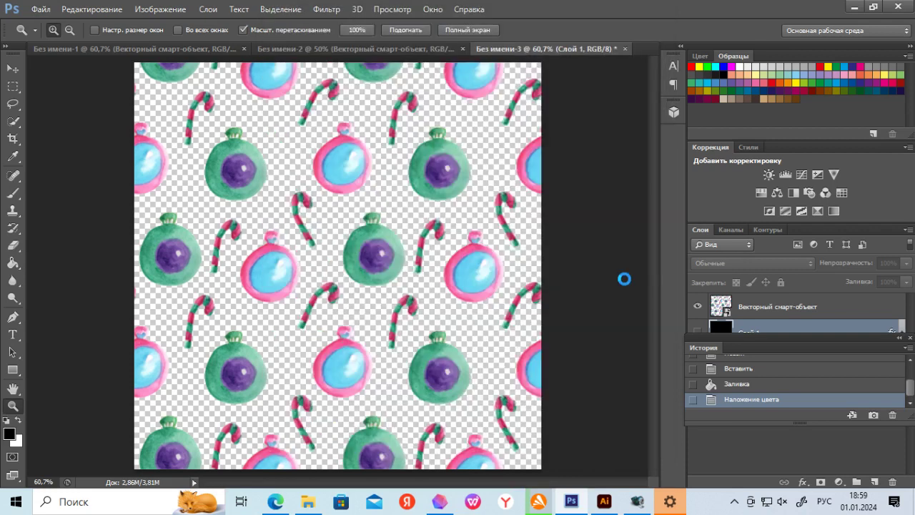
# Accept PNG options, save as Без имени-3.psd, and add new empty layer Слой 2.
pyautogui.click(526, 156)
pyautogui.click(41, 10)
pyautogui.click(55, 169)
pyautogui.click(630, 279)
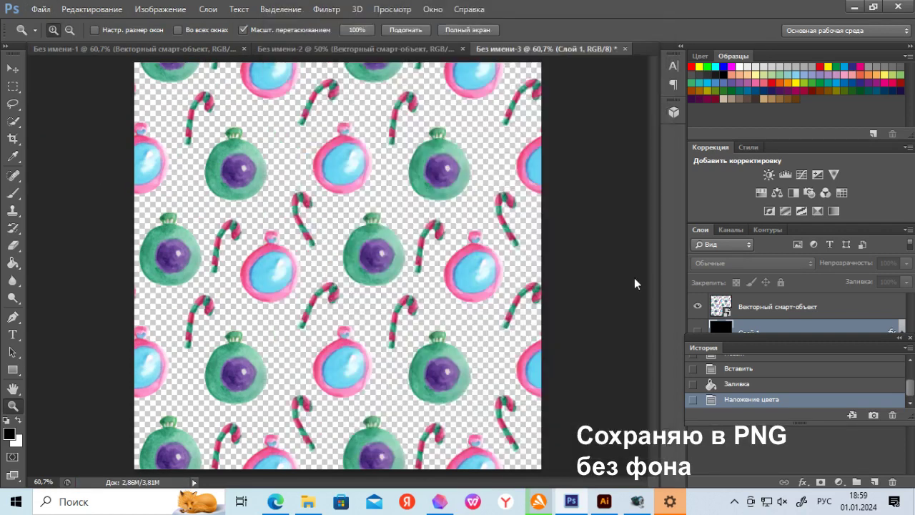
pyautogui.click(656, 149)
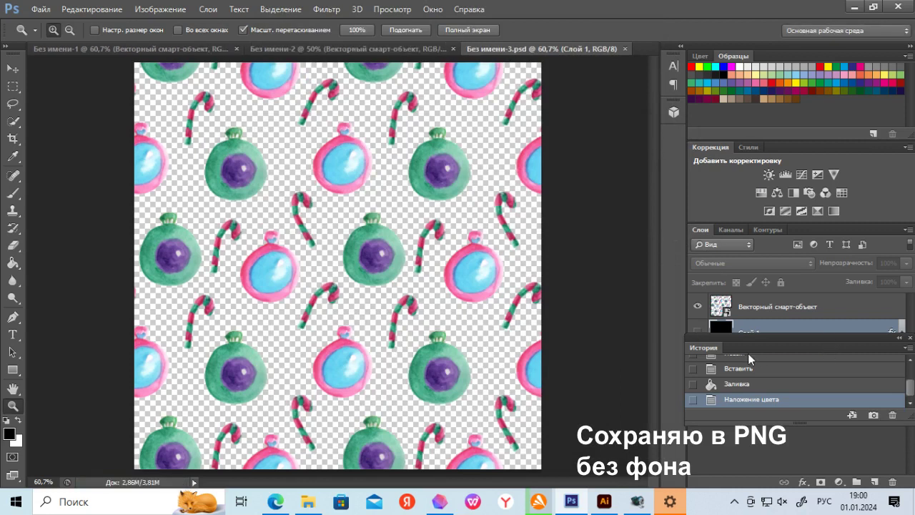
pyautogui.moveTo(787, 348); pyautogui.dragTo(683, 384)
pyautogui.click(876, 482)
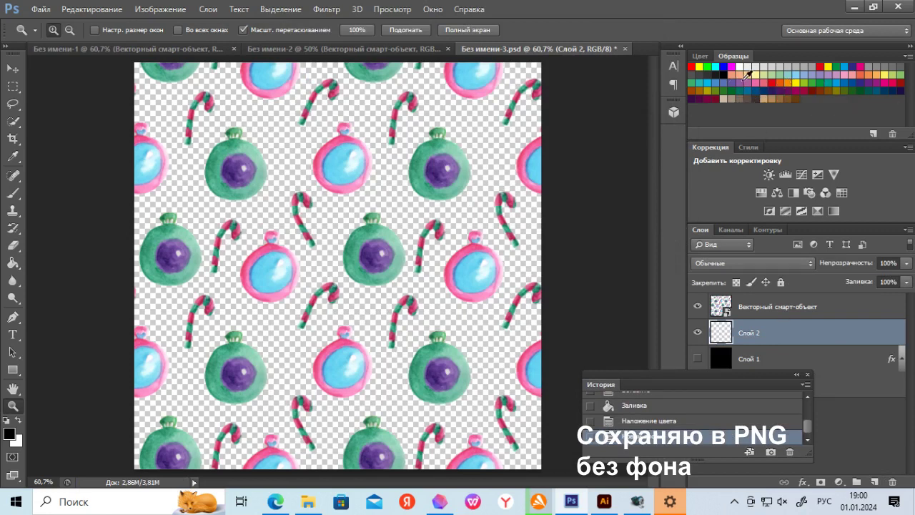
# Fill Слой 2 dark red and hide it, then open purple Слой 1's layer style.
pyautogui.click(744, 82)
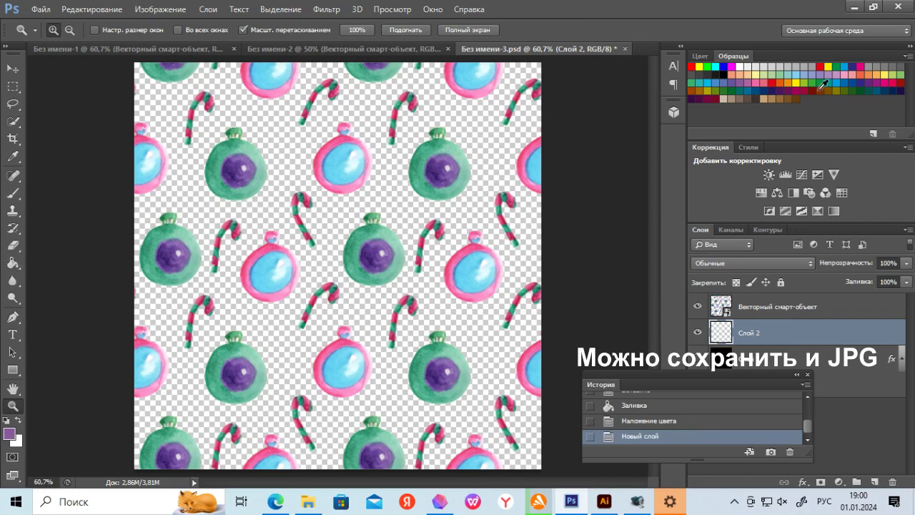
pyautogui.click(811, 83)
pyautogui.press('g')
pyautogui.click(250, 268)
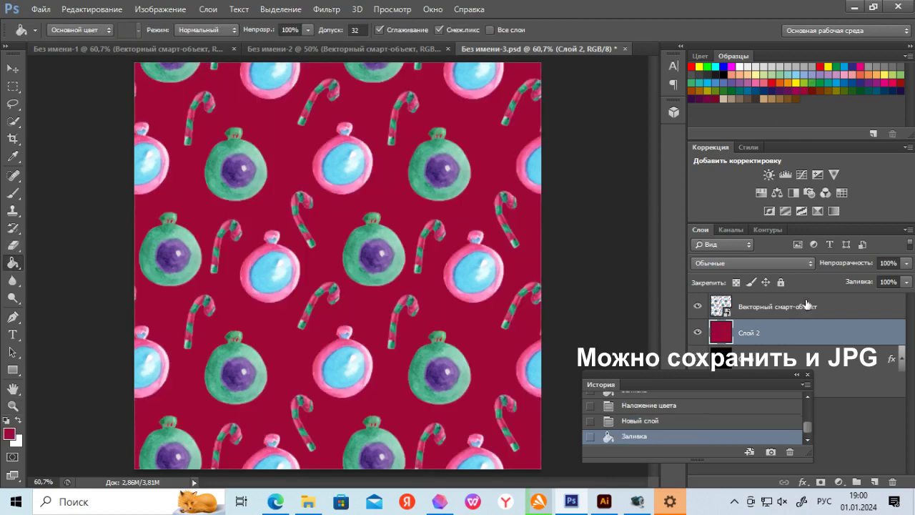
pyautogui.click(703, 334)
pyautogui.click(698, 359)
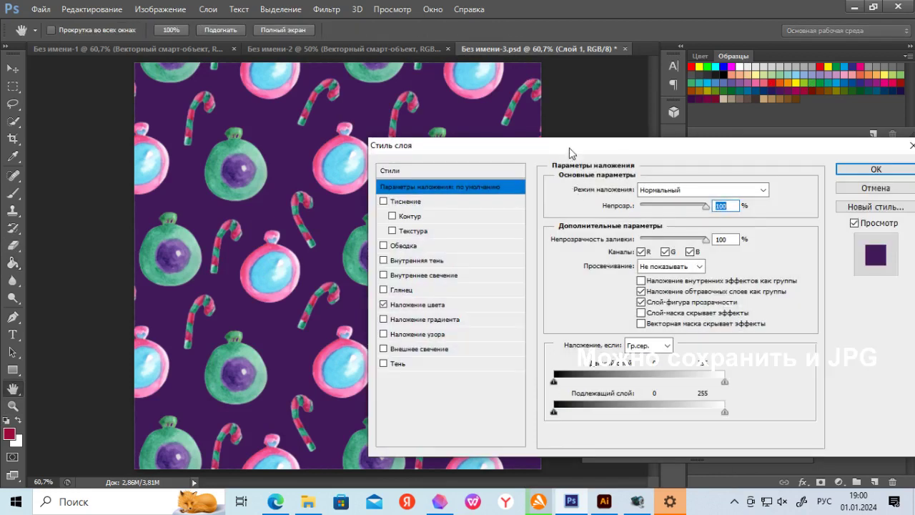
pyautogui.moveTo(572, 152); pyautogui.dragTo(668, 130)
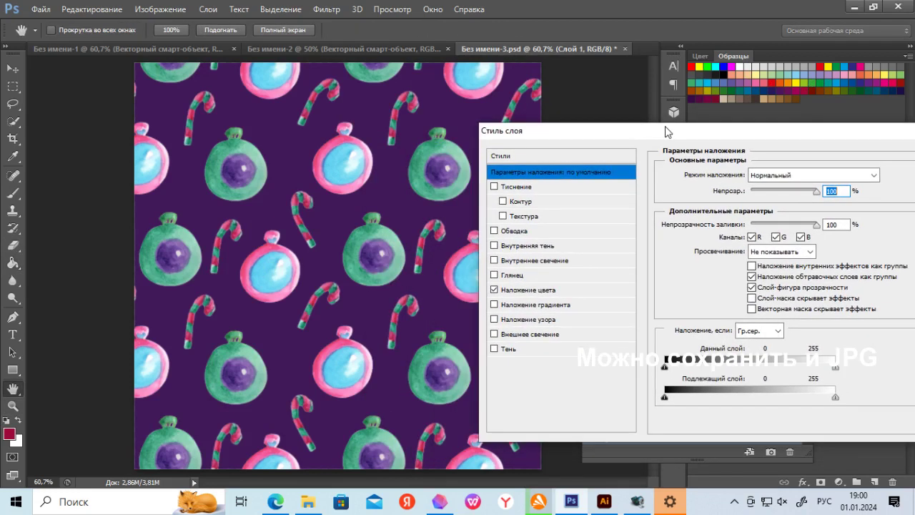
# Change the Color Overlay colour to the plum shade #731769.
pyautogui.click(519, 290)
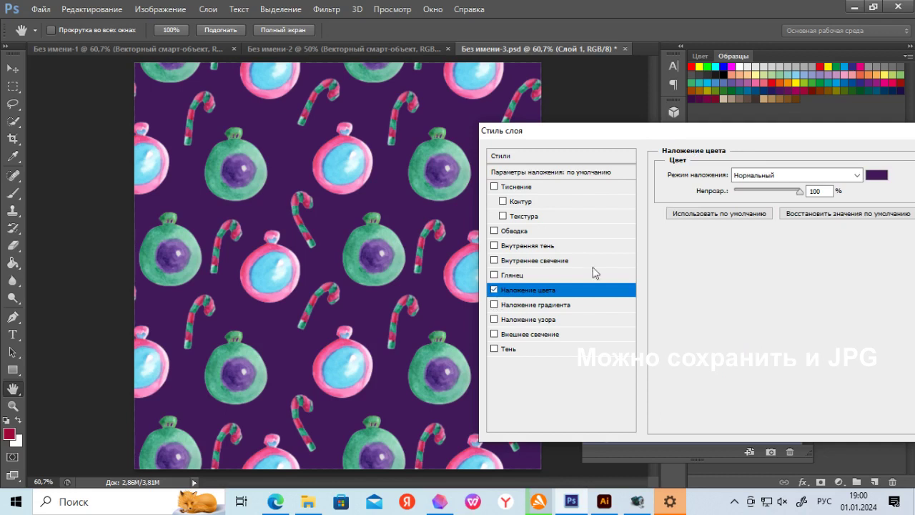
pyautogui.click(878, 175)
pyautogui.click(432, 169)
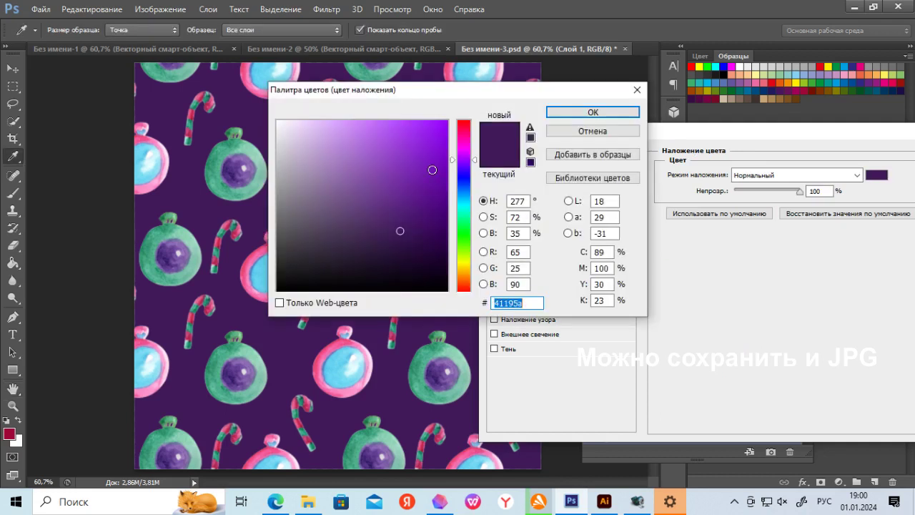
pyautogui.moveTo(464, 159); pyautogui.dragTo(464, 146)
pyautogui.click(413, 214)
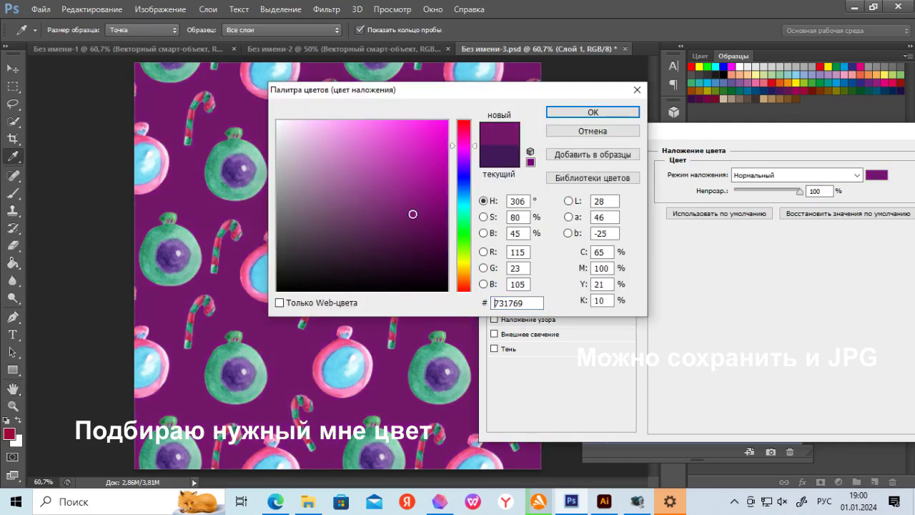
pyautogui.click(419, 220)
# Close the Layer Style dialog and begin saving a JPEG copy of the document.
pyautogui.click(593, 112)
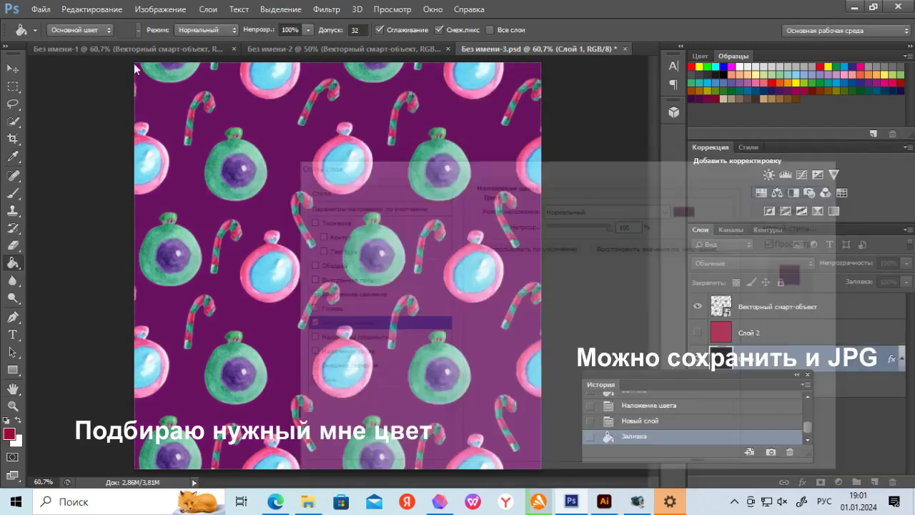
pyautogui.click(113, 172)
pyautogui.click(565, 297)
# Save the plum-background pattern as JPEG 'Без имени-31.jpg' with Quality 8 (High).
pyautogui.click(572, 383)
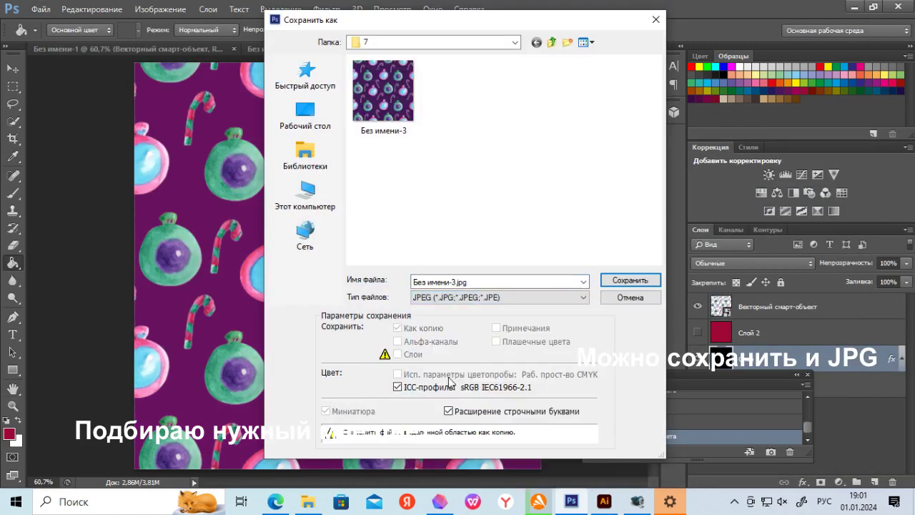
pyautogui.click(451, 281)
pyautogui.write('1')
pyautogui.click(631, 279)
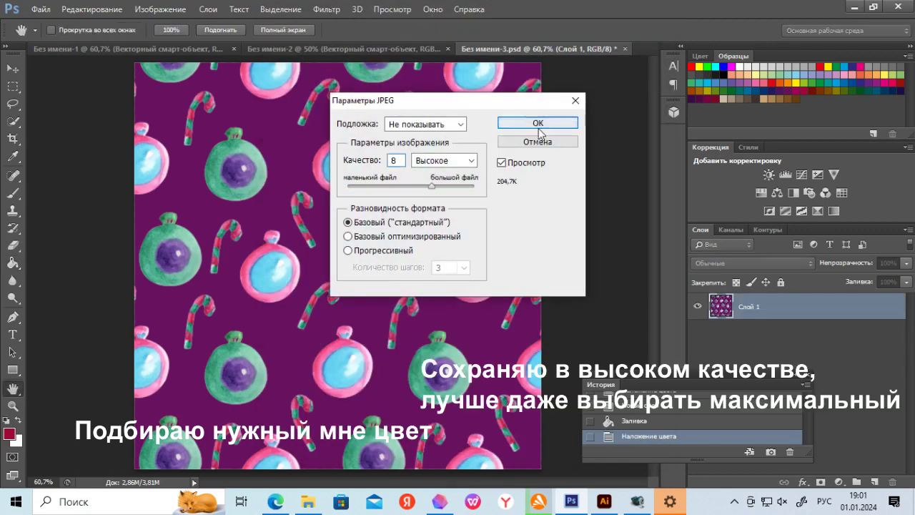
pyautogui.click(578, 123)
pyautogui.click(734, 503)
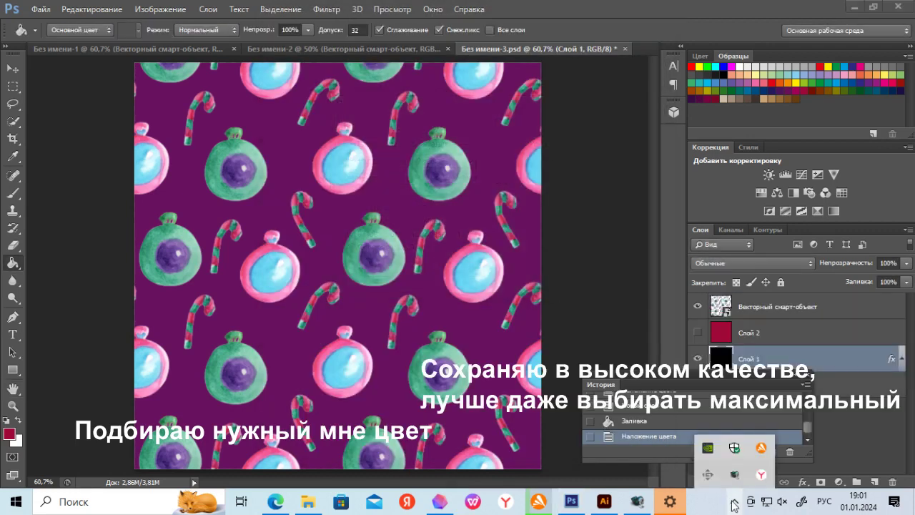